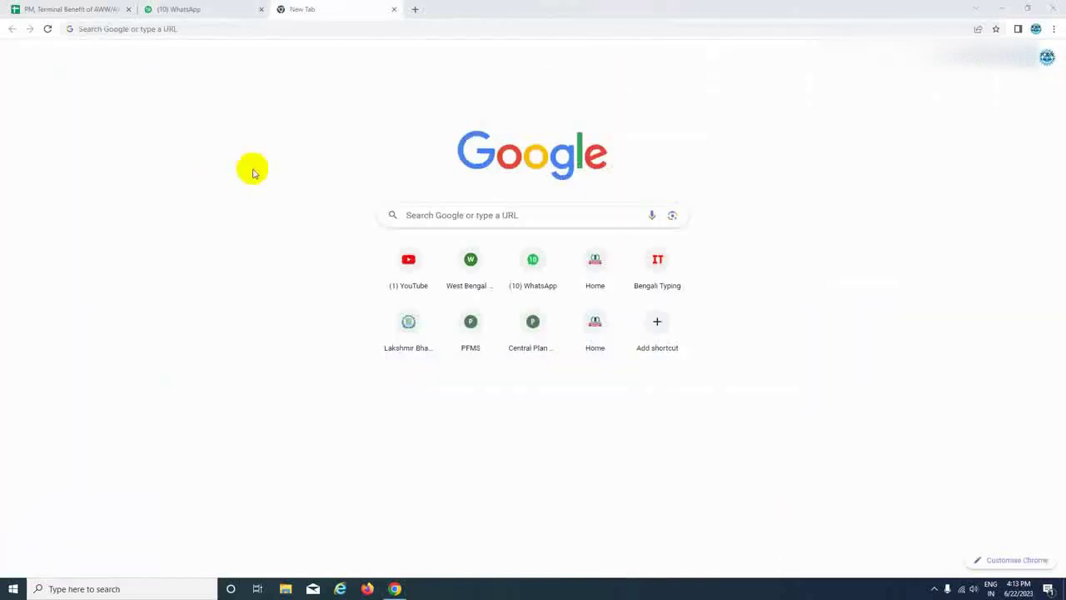
# Go from the wbfin Finance Department site to the iFMS West Bengal portal and open HRMS.
pyautogui.click(345, 10)
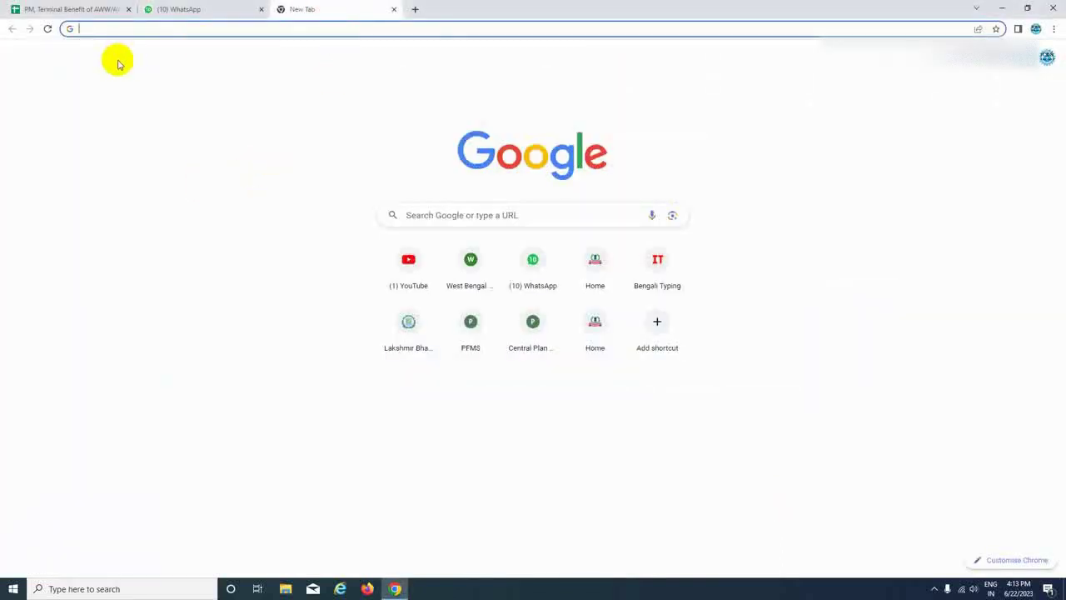
pyautogui.write('w')
pyautogui.click(117, 65)
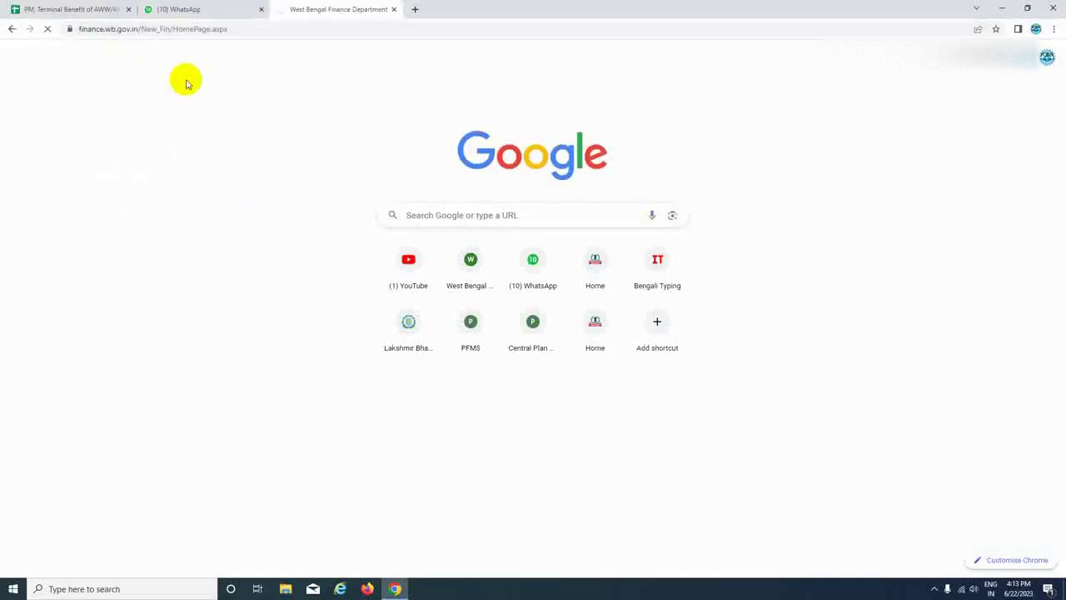
pyautogui.scroll(-2, 809, 338)
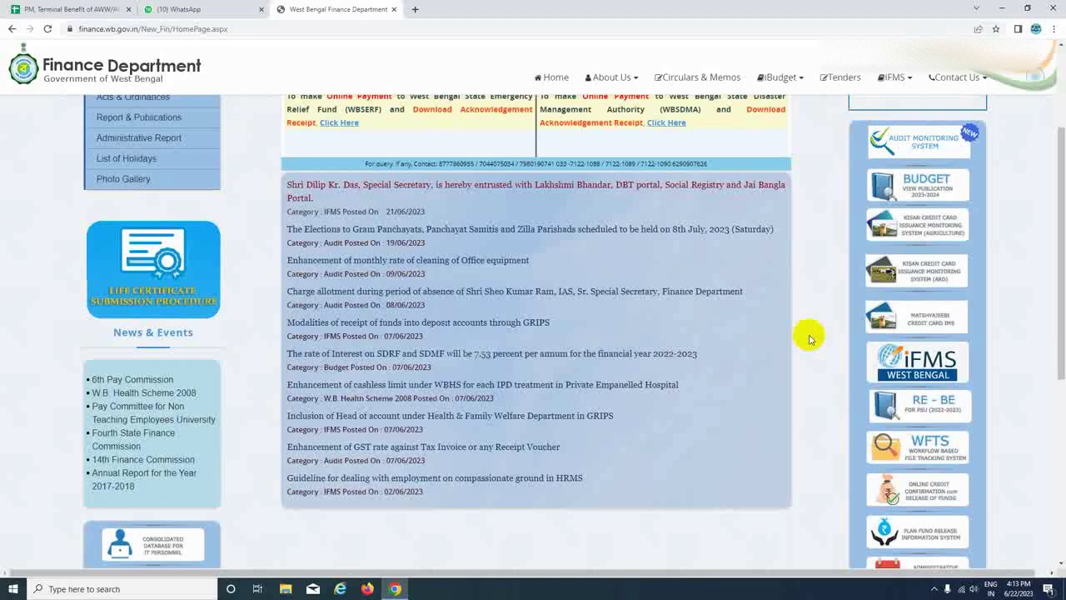
pyautogui.click(936, 369)
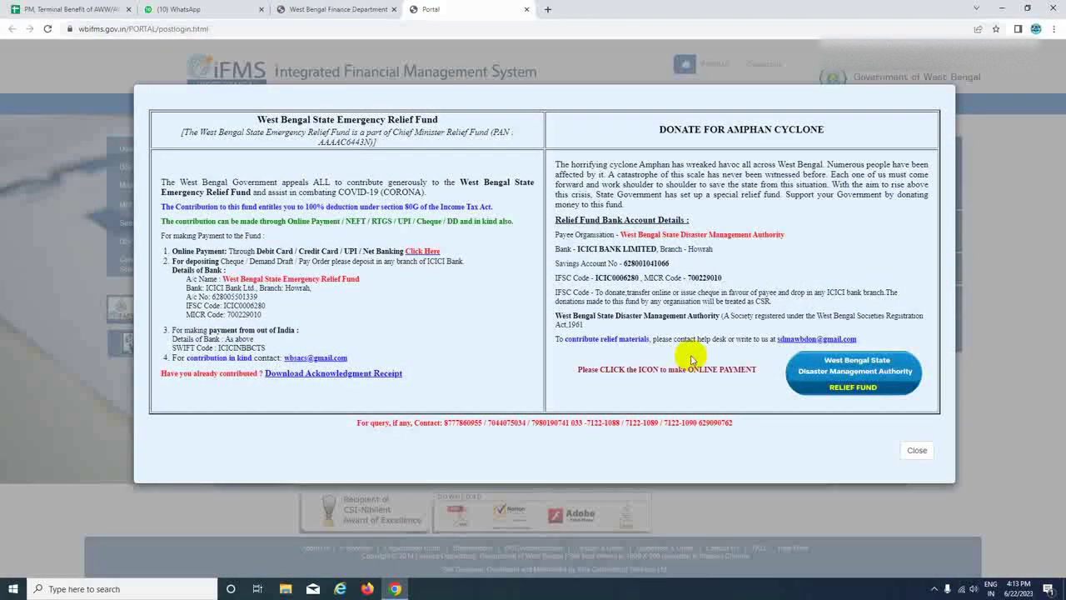
pyautogui.click(918, 450)
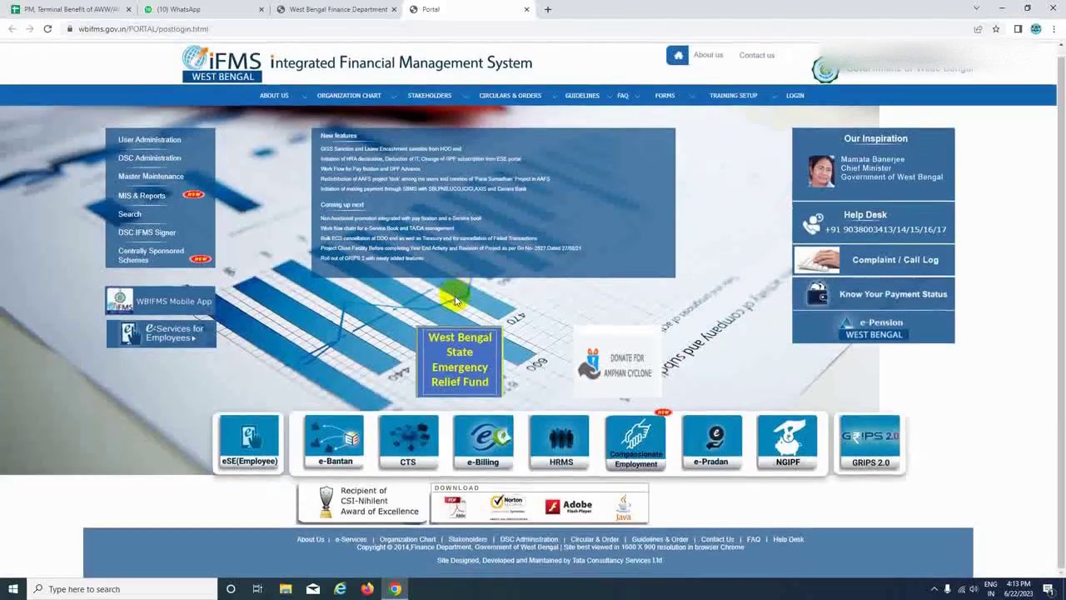
pyautogui.click(555, 437)
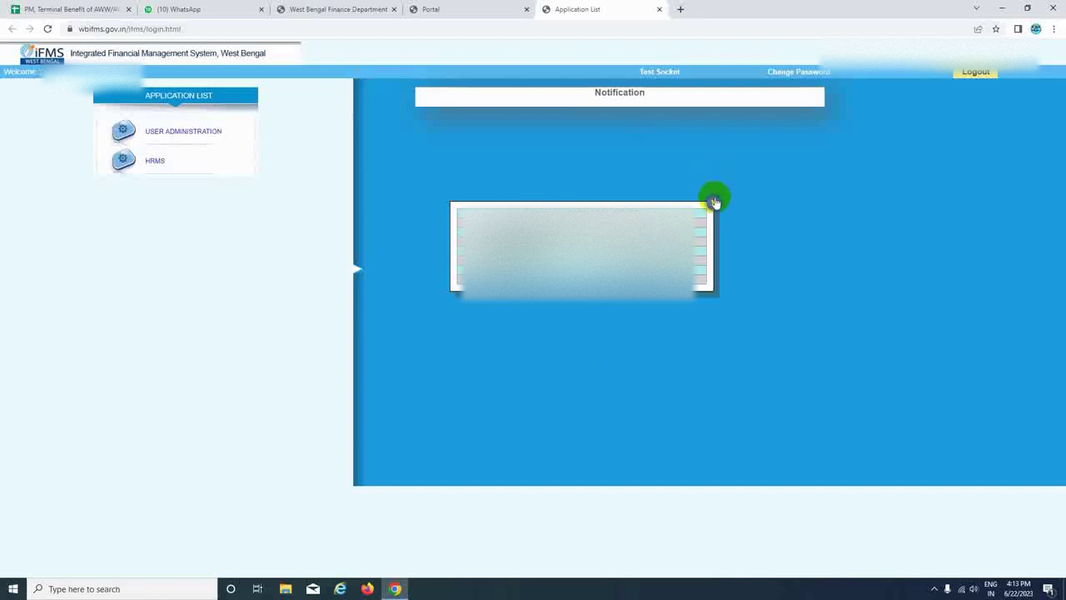
# Launch HRMS without a digital signature and enter as HRMS HOO Approver.
pyautogui.click(714, 201)
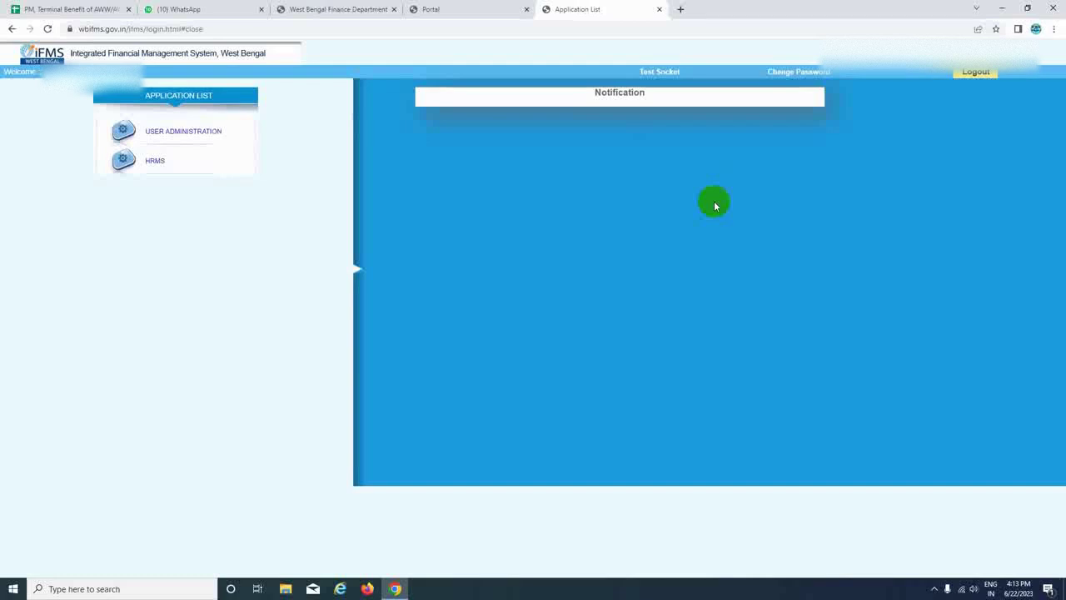
pyautogui.click(156, 163)
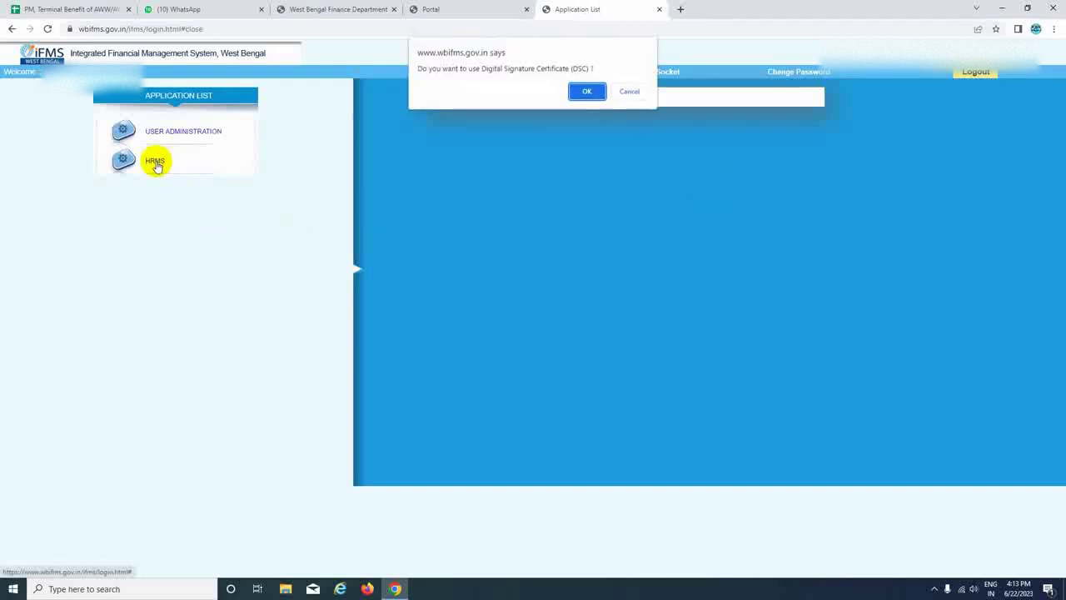
pyautogui.click(626, 92)
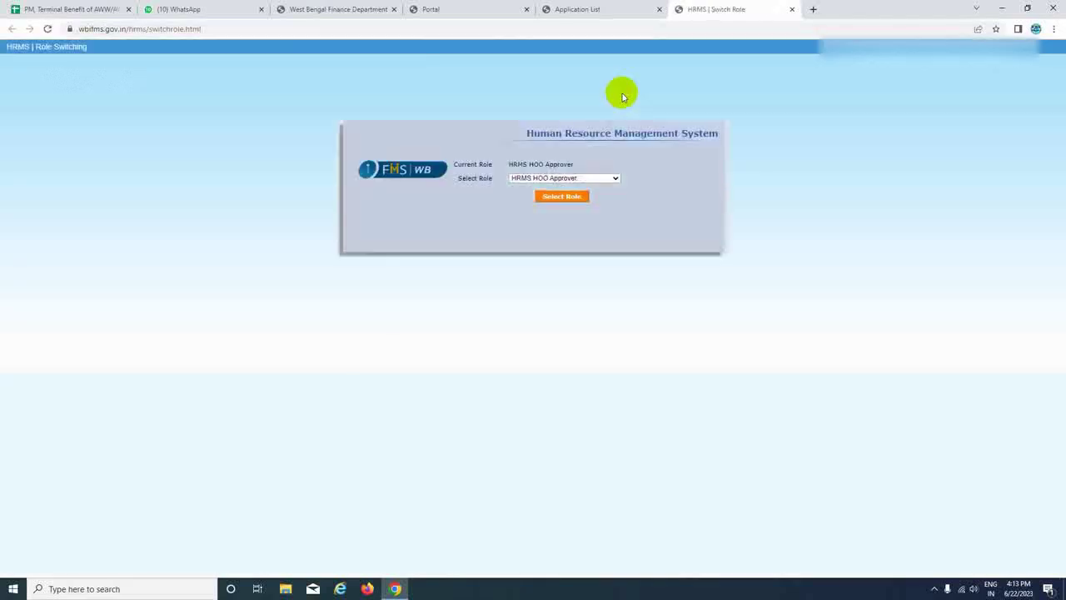
pyautogui.click(615, 181)
pyautogui.click(555, 197)
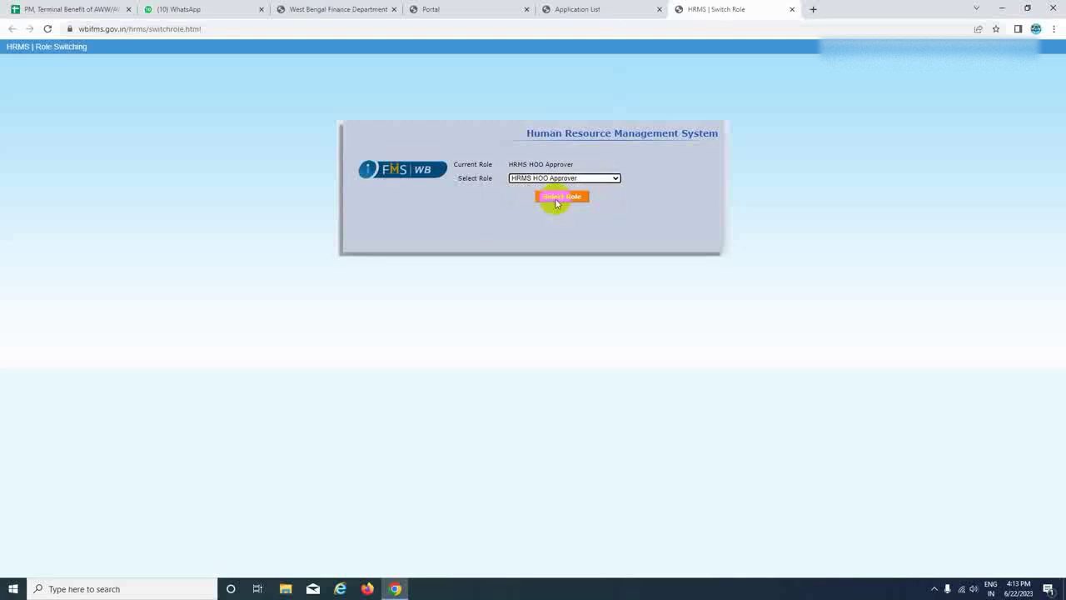
pyautogui.click(554, 197)
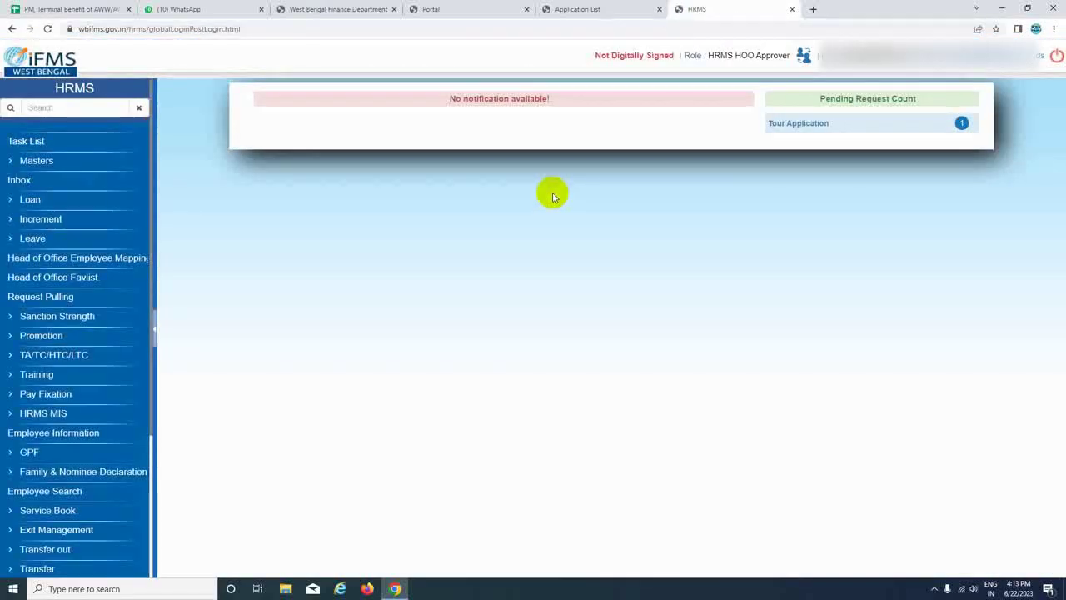
# Open Transfer > Transfer Order Entry > NOT Posted as Head of Office.
pyautogui.scroll(-3, 40, 382)
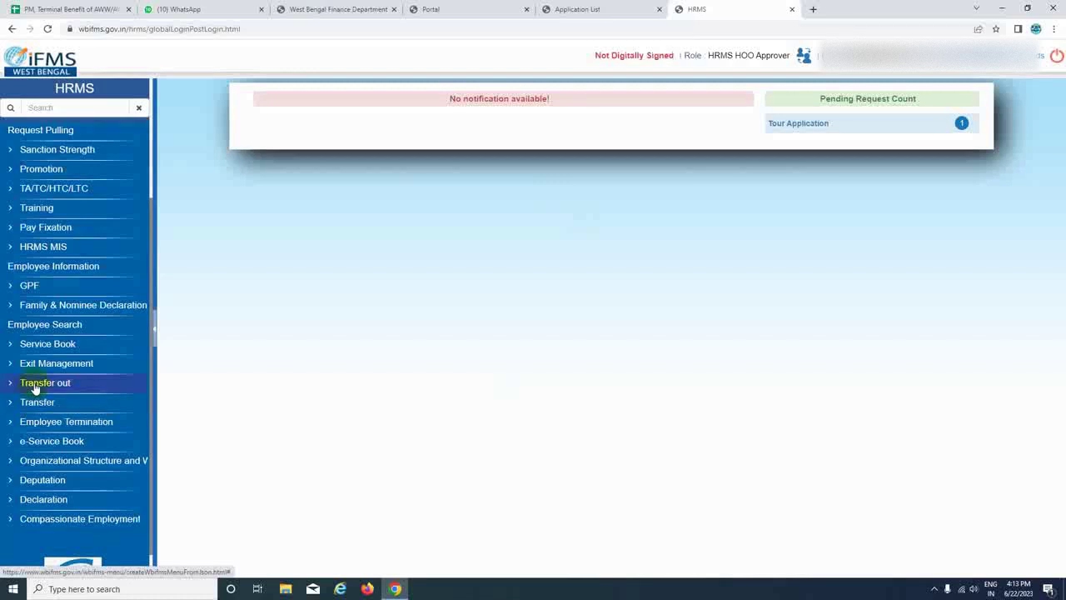
pyautogui.click(33, 404)
pyautogui.scroll(-1, 33, 400)
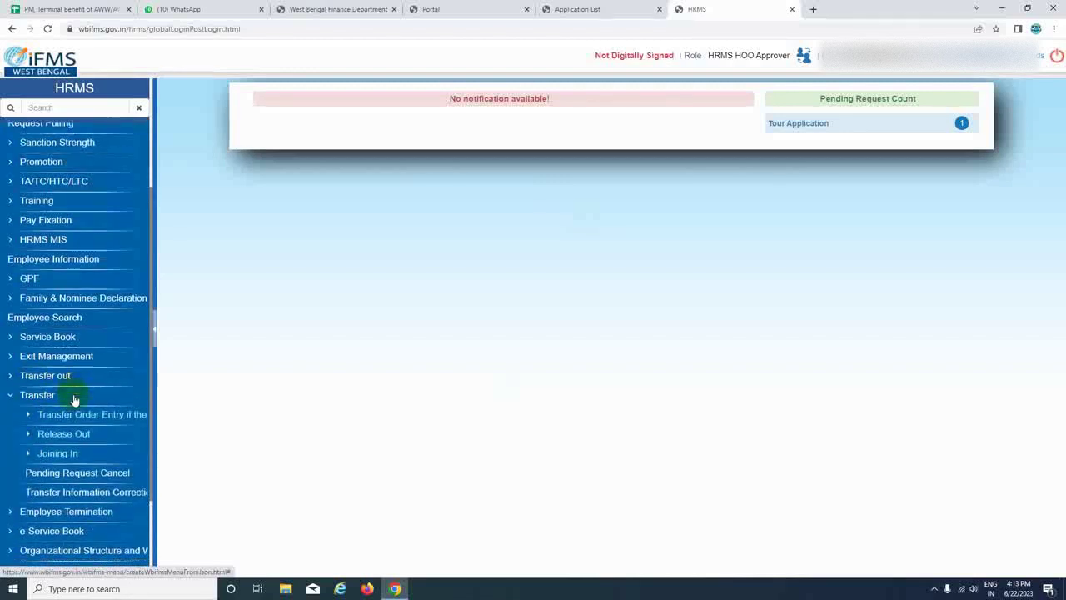
pyautogui.click(119, 369)
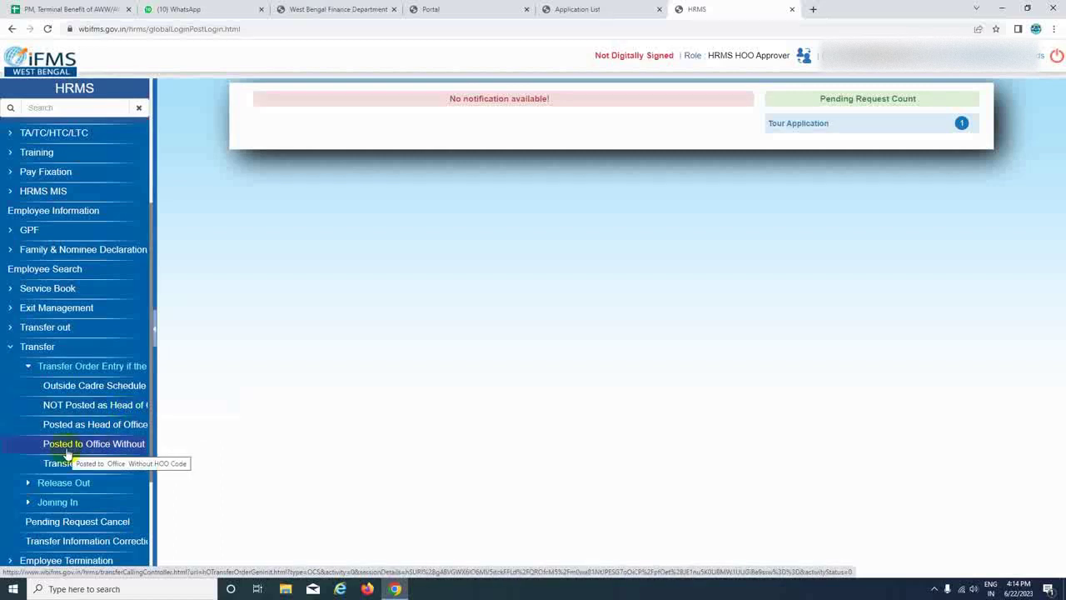
pyautogui.click(97, 406)
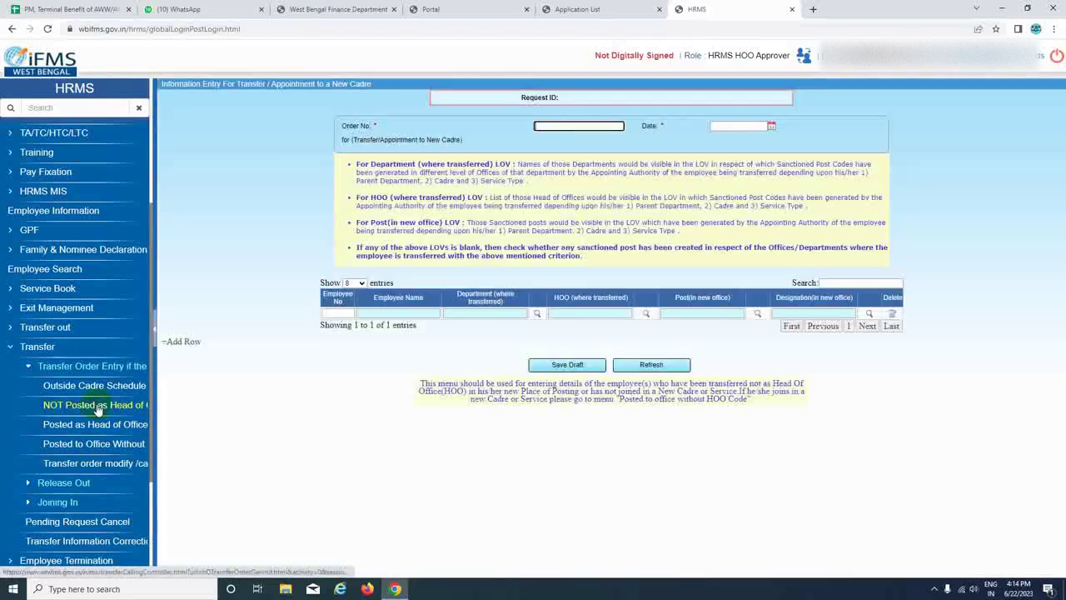
# Enter order number 1344/ICDM-Dte dated 23/05/2023, then attempt Save Draft and dismiss the warning.
pyautogui.click(558, 128)
pyautogui.write('1344')
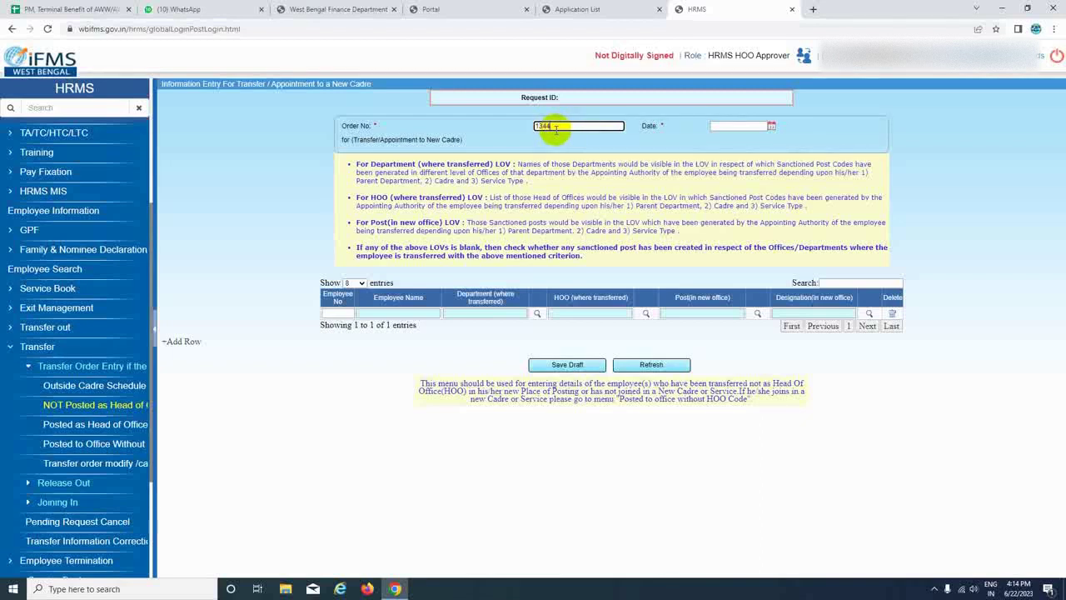
pyautogui.write('/1')
pyautogui.click(771, 127)
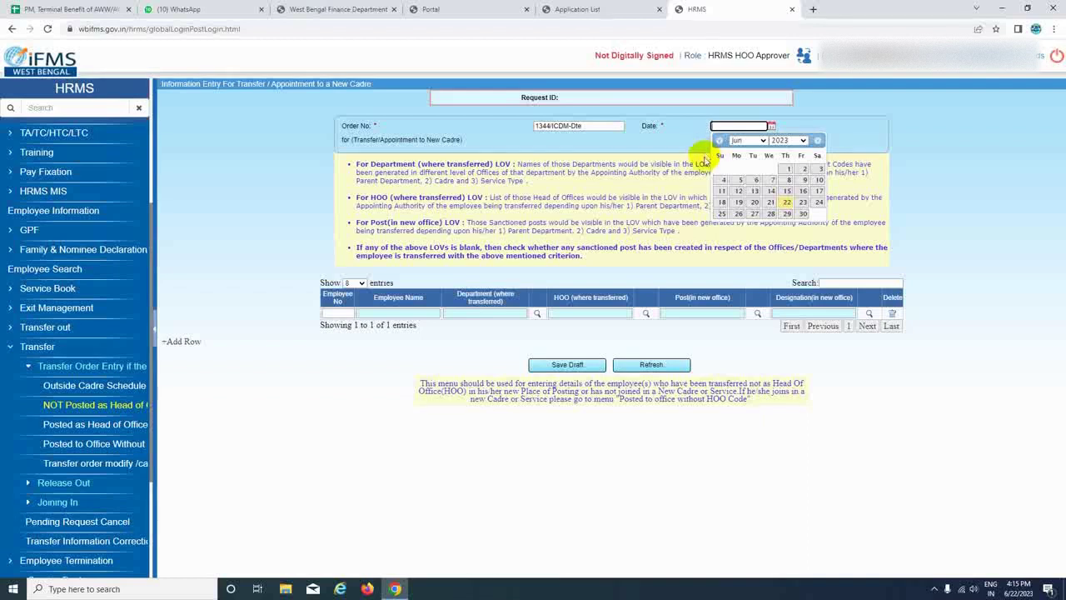
pyautogui.click(763, 140)
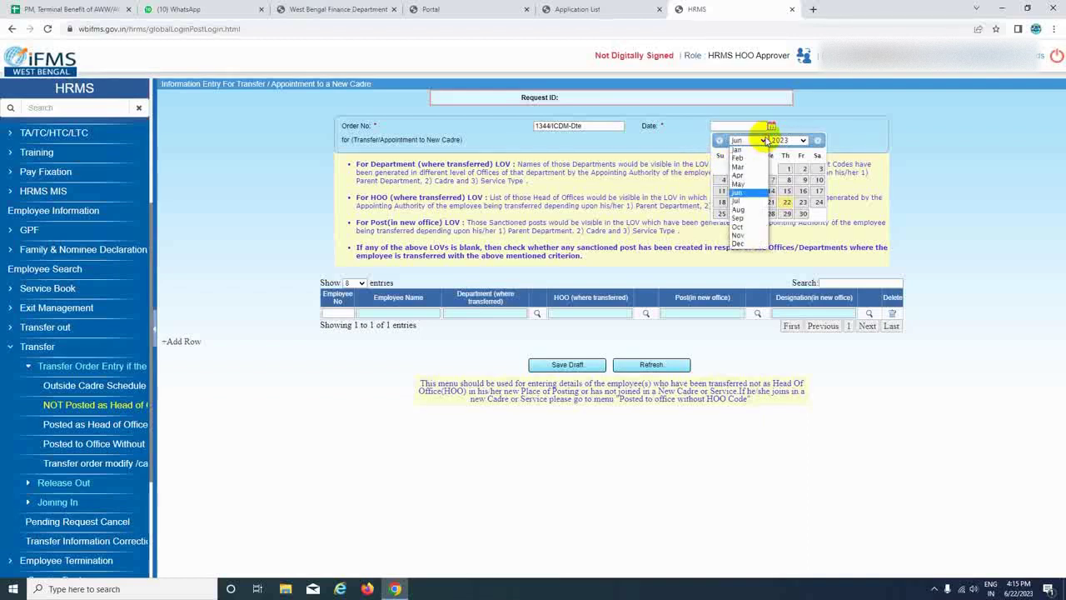
pyautogui.click(746, 183)
pyautogui.click(755, 201)
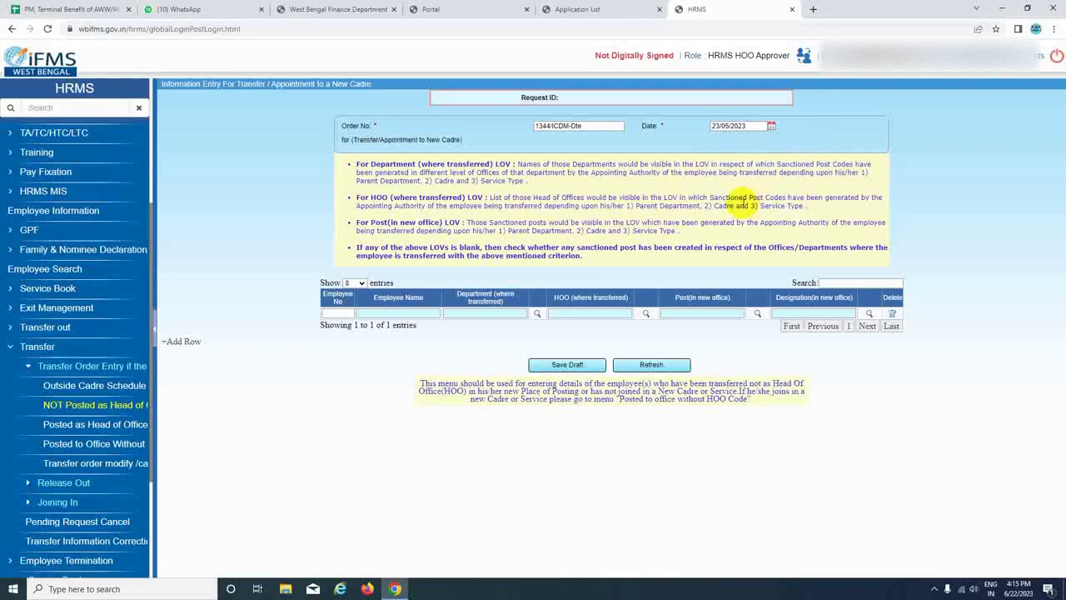
pyautogui.click(560, 365)
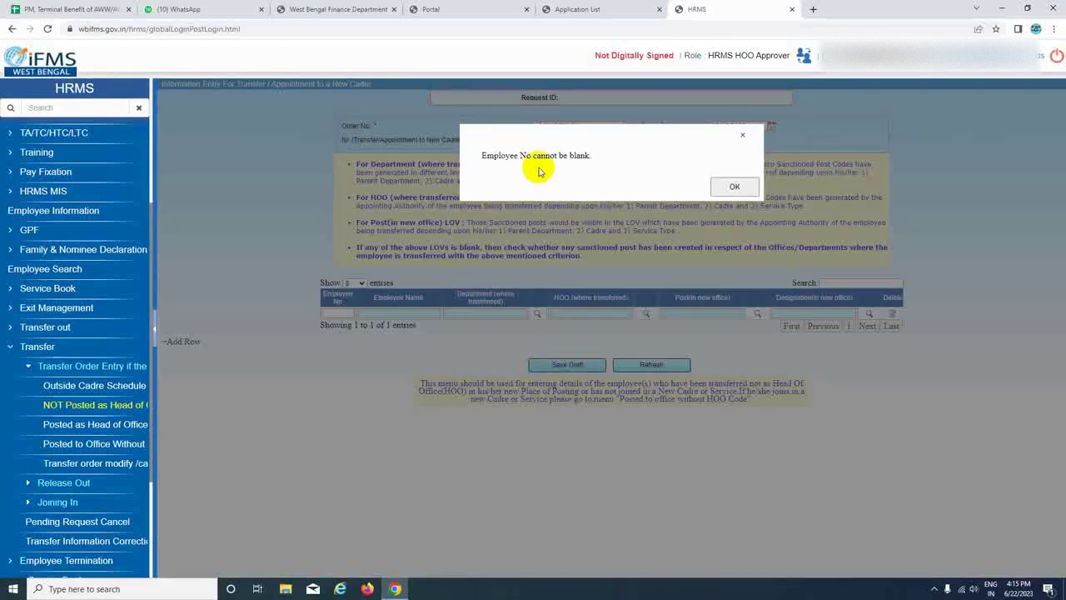
pyautogui.click(734, 186)
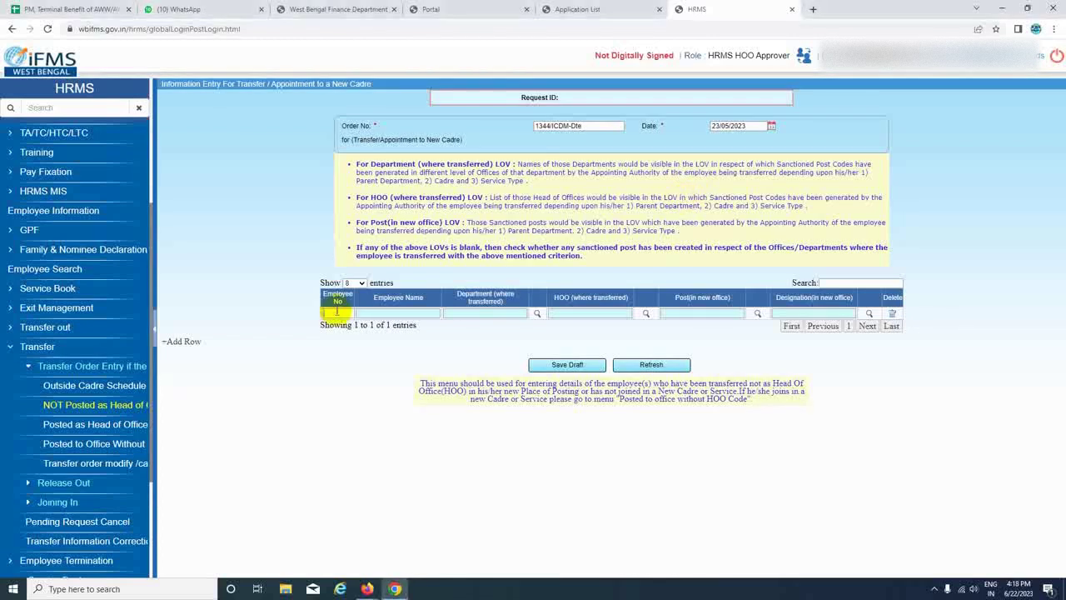
# Add the employee's number to the row and set department WC-Women & Child Development and Social Welfare.
pyautogui.click(338, 312)
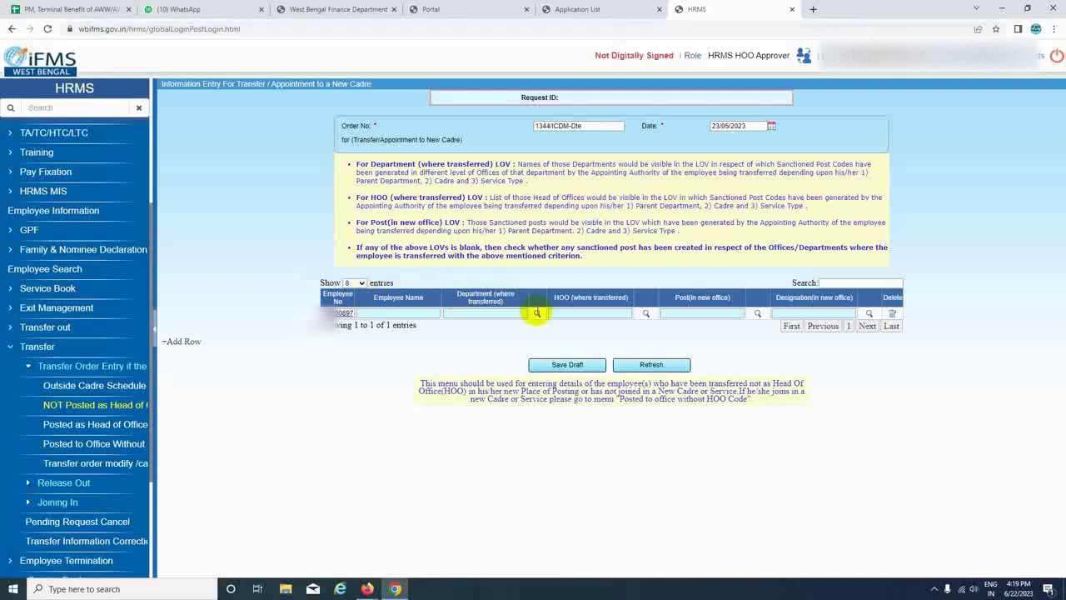
pyautogui.click(538, 314)
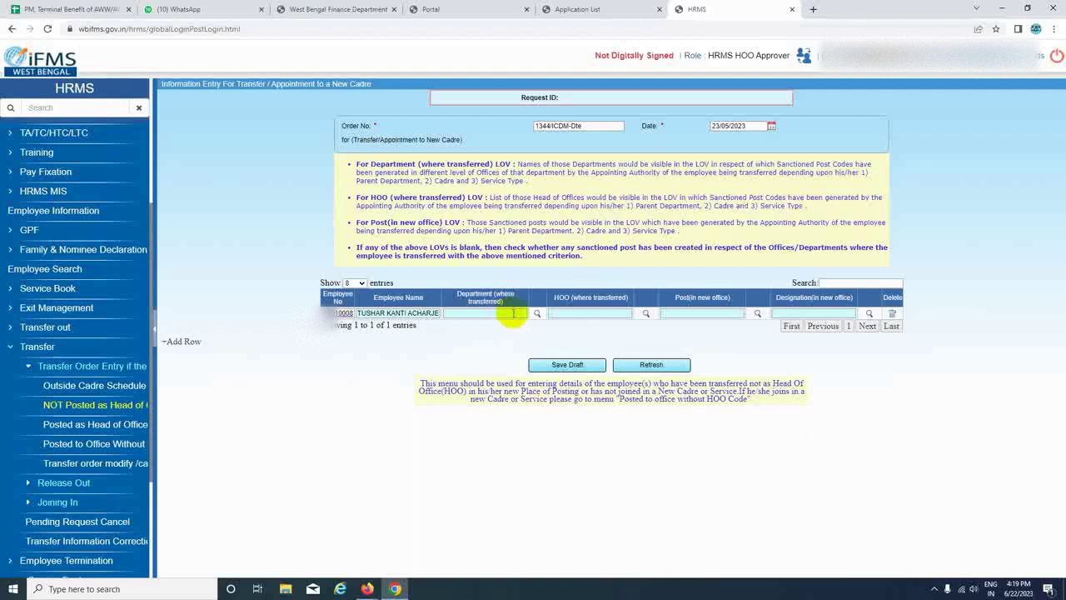
pyautogui.click(537, 313)
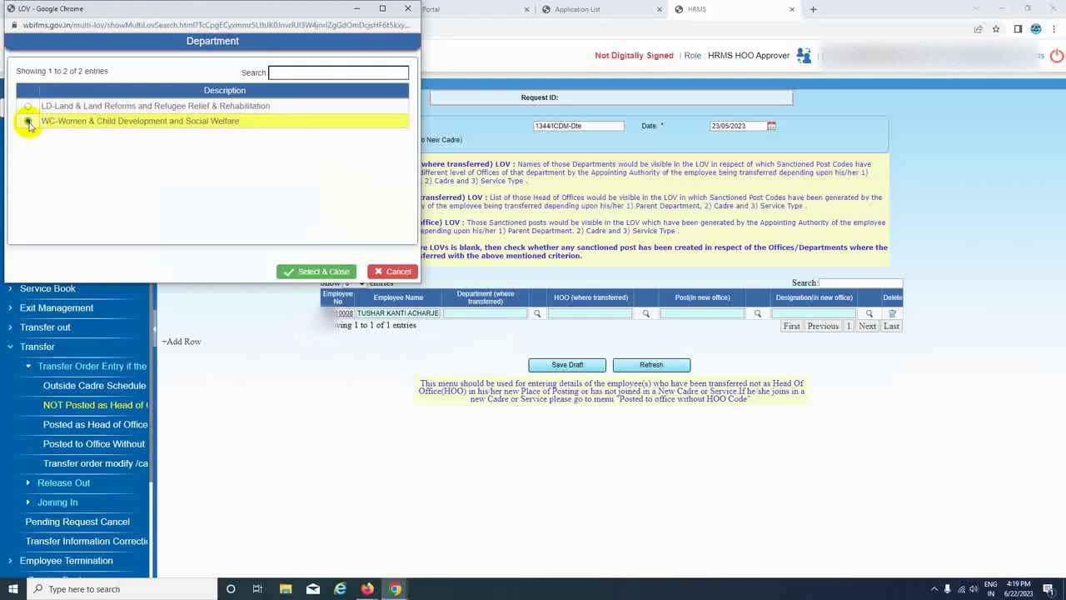
pyautogui.click(316, 272)
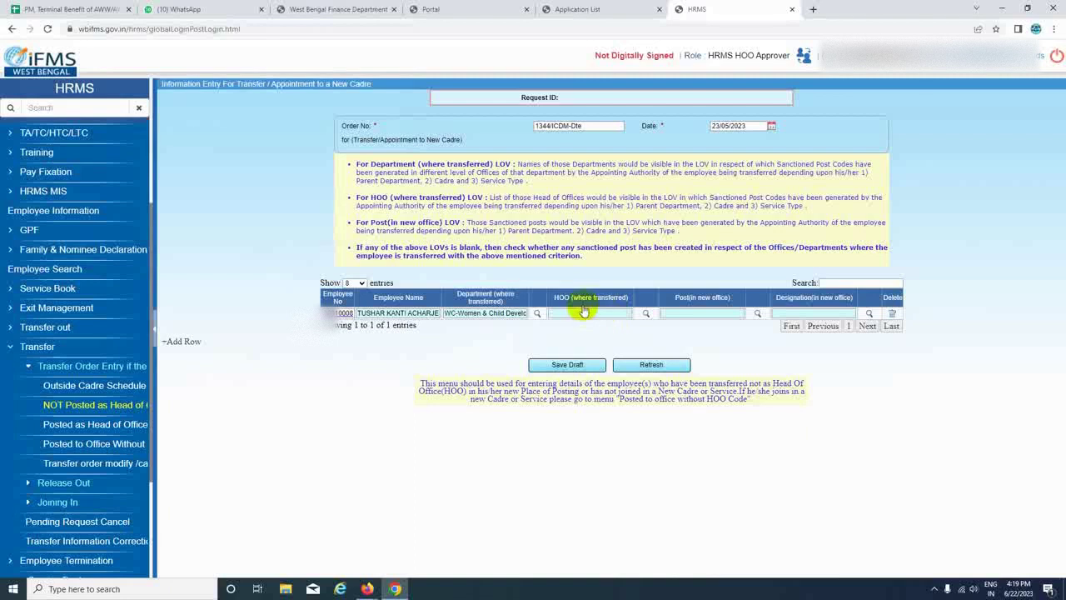
# Search 'mond' and set the transferred-to Head of Office to CDPO DIAMOND-1 (6WCHO456).
pyautogui.click(646, 314)
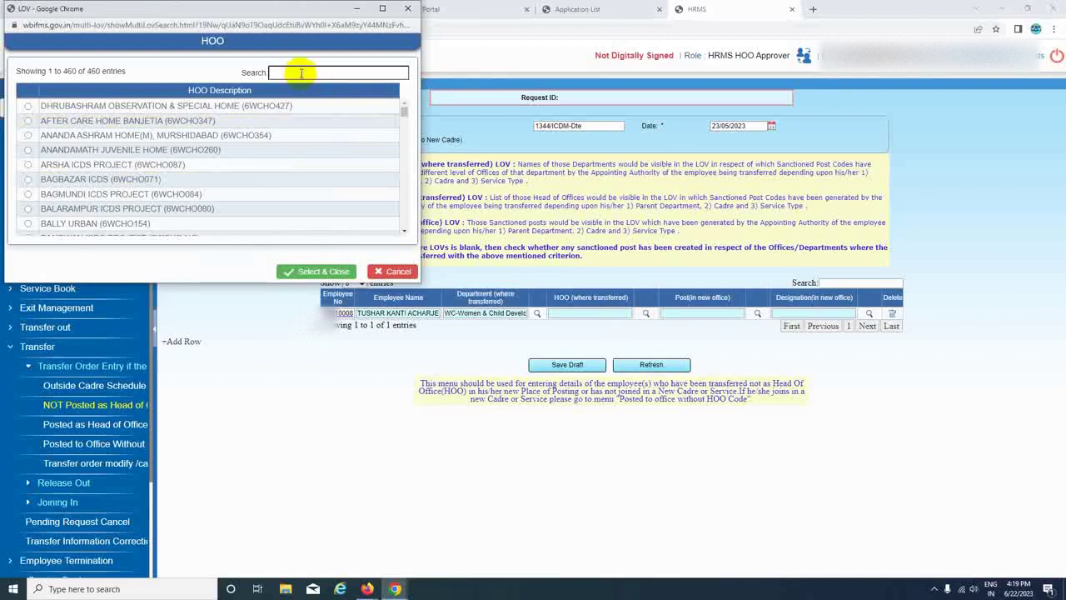
pyautogui.click(301, 72)
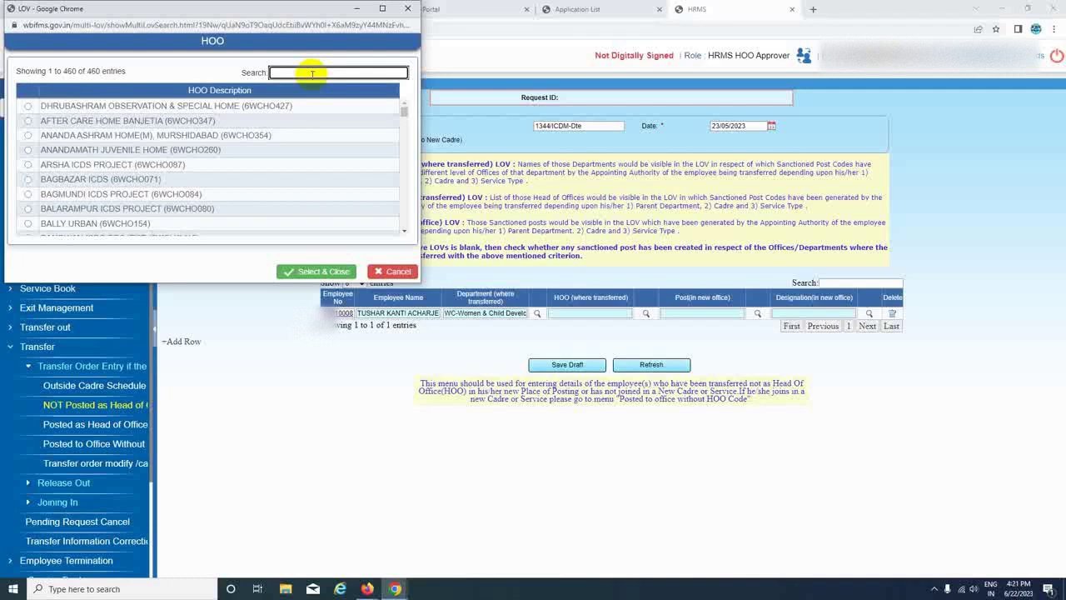
pyautogui.write('mond')
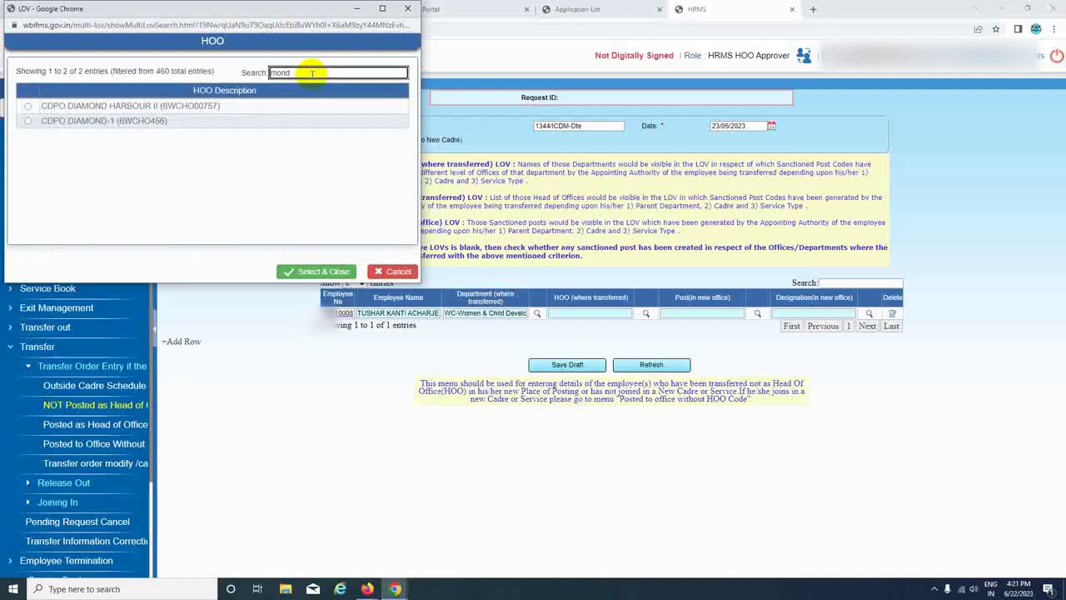
pyautogui.click(27, 122)
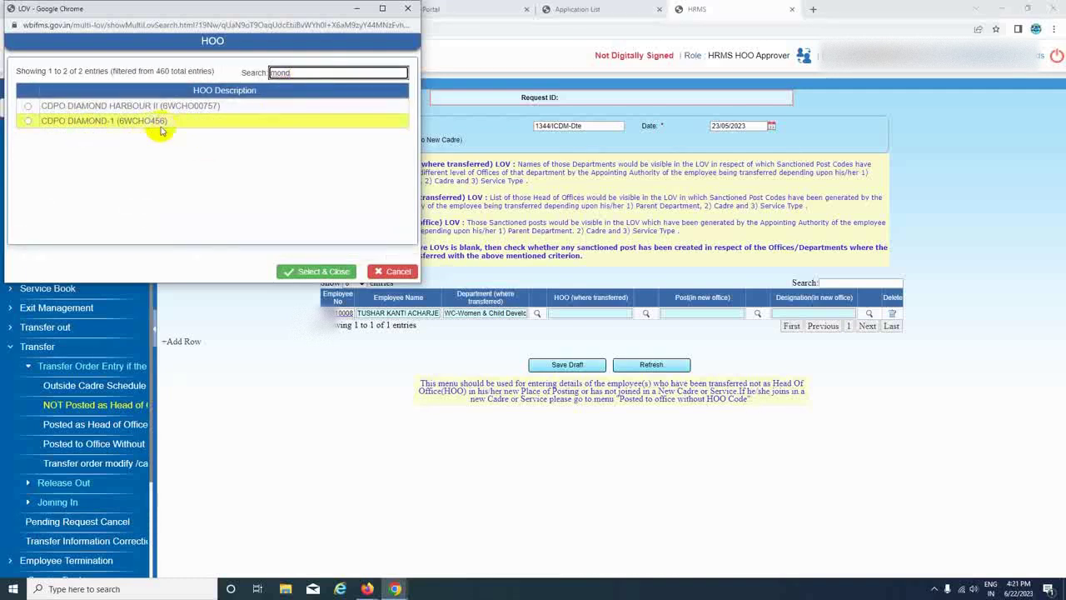
pyautogui.click(28, 123)
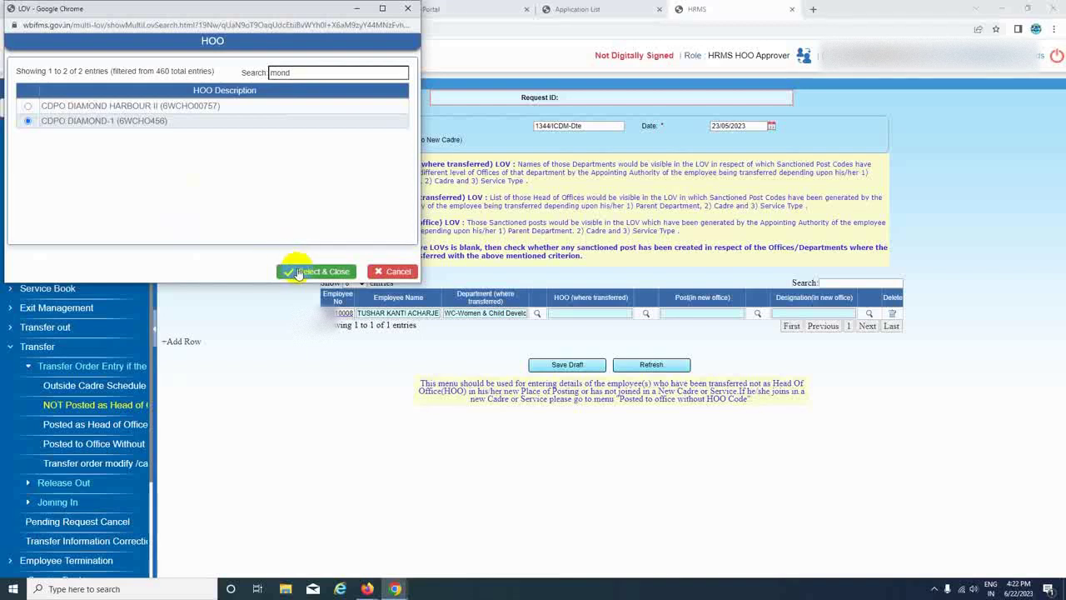
pyautogui.click(298, 274)
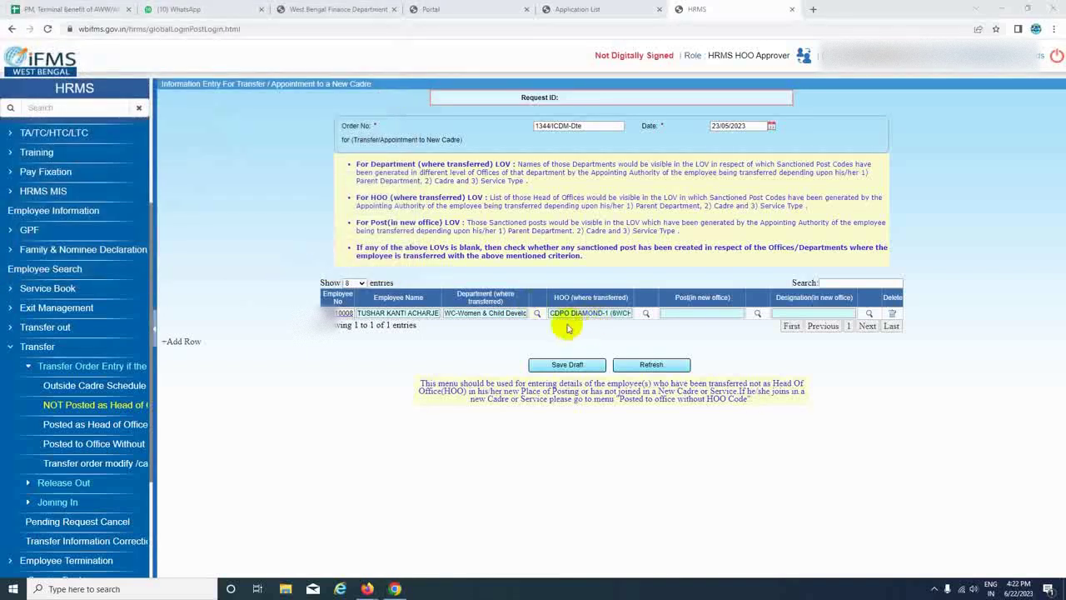
# Set the new post to Typist cum Storekeeper.
pyautogui.click(758, 314)
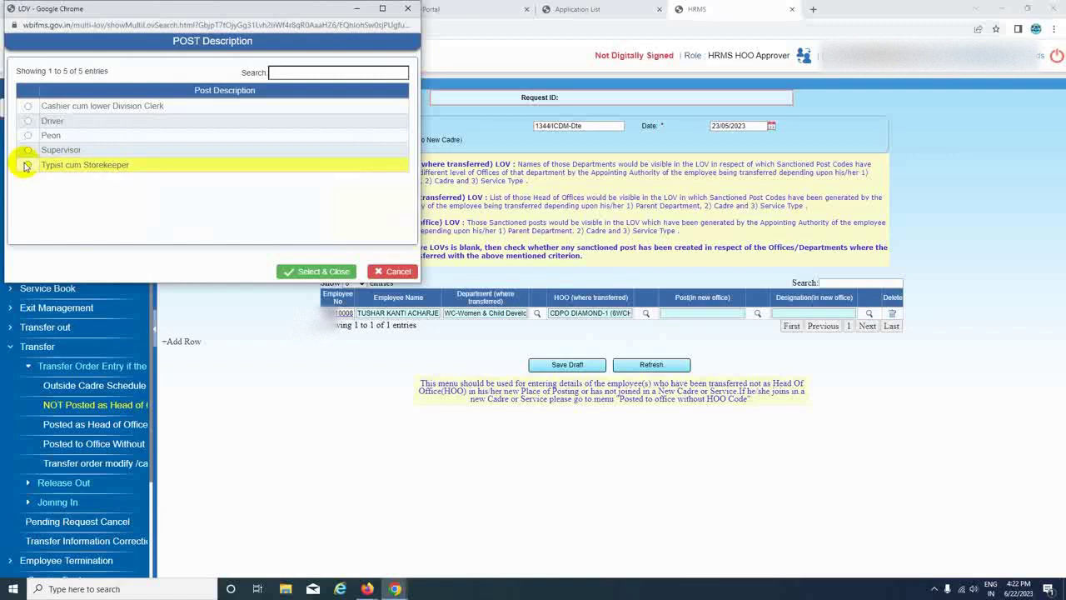
pyautogui.click(27, 165)
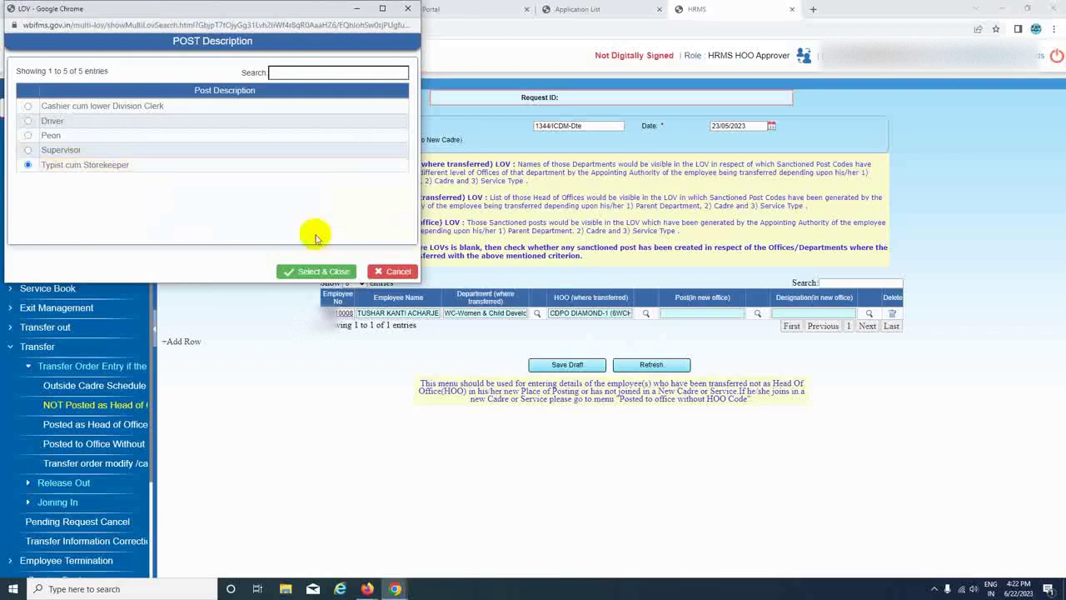
pyautogui.click(302, 275)
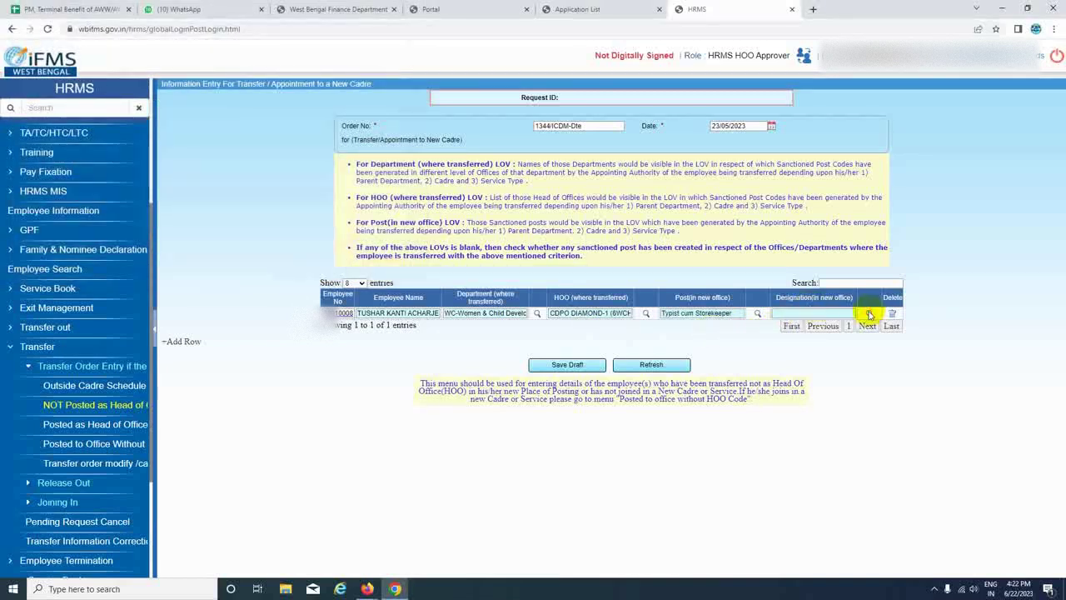
# Search 'typi' and set the new designation to Typist cum Storekeeper.
pyautogui.click(868, 313)
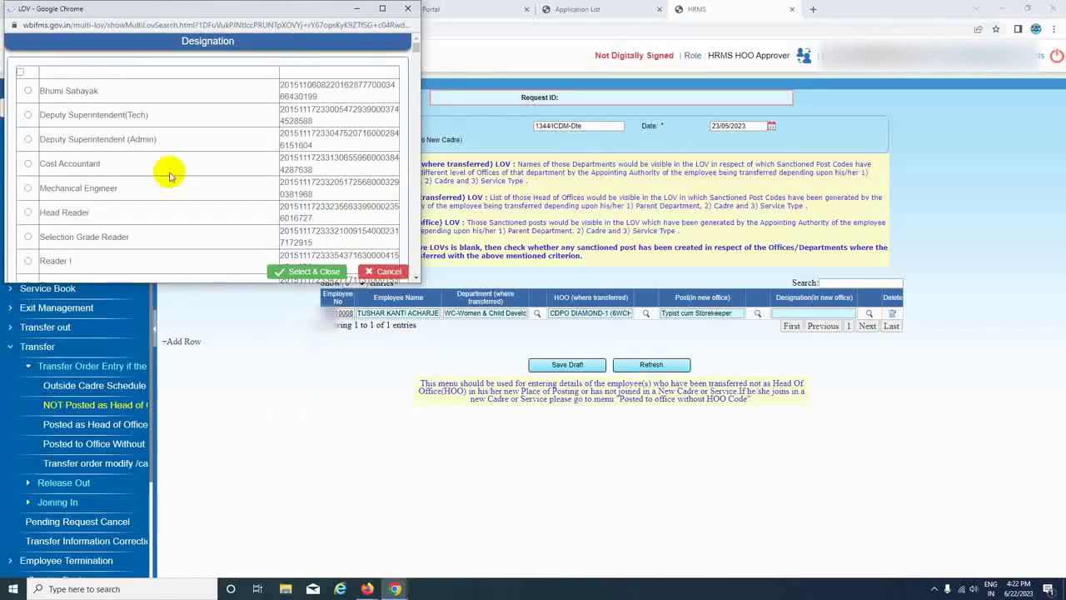
pyautogui.scroll(-3, 170, 176)
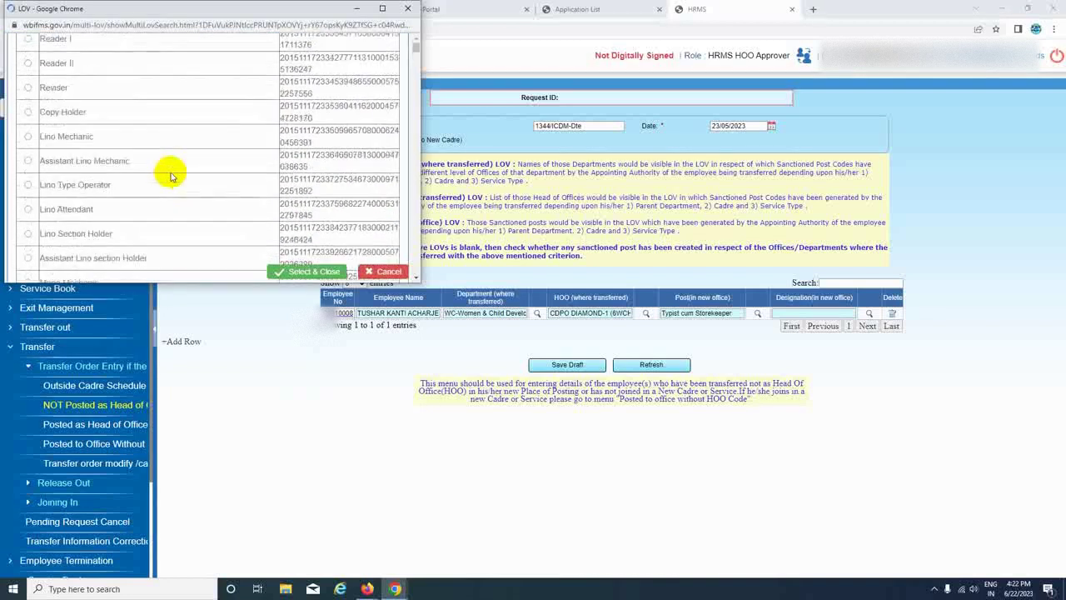
pyautogui.scroll(-5, 170, 176)
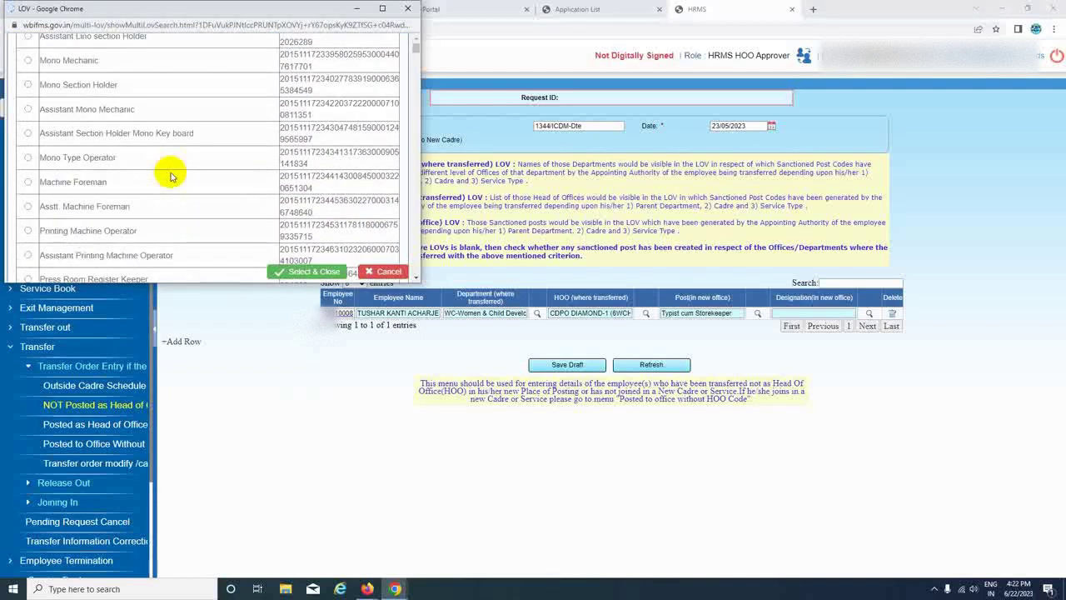
pyautogui.scroll(-5, 170, 176)
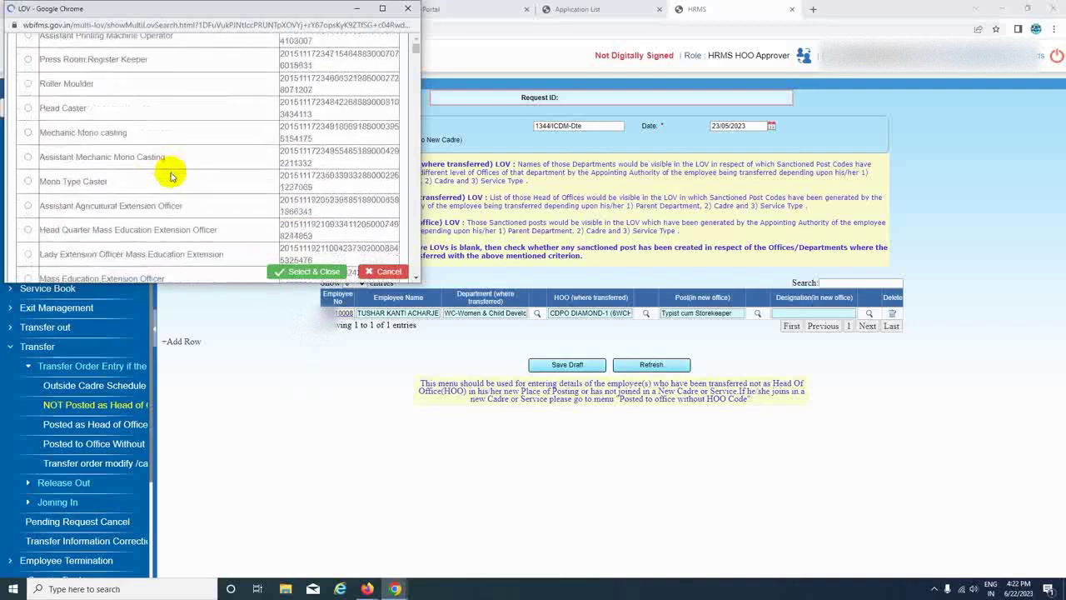
pyautogui.scroll(-5, 170, 176)
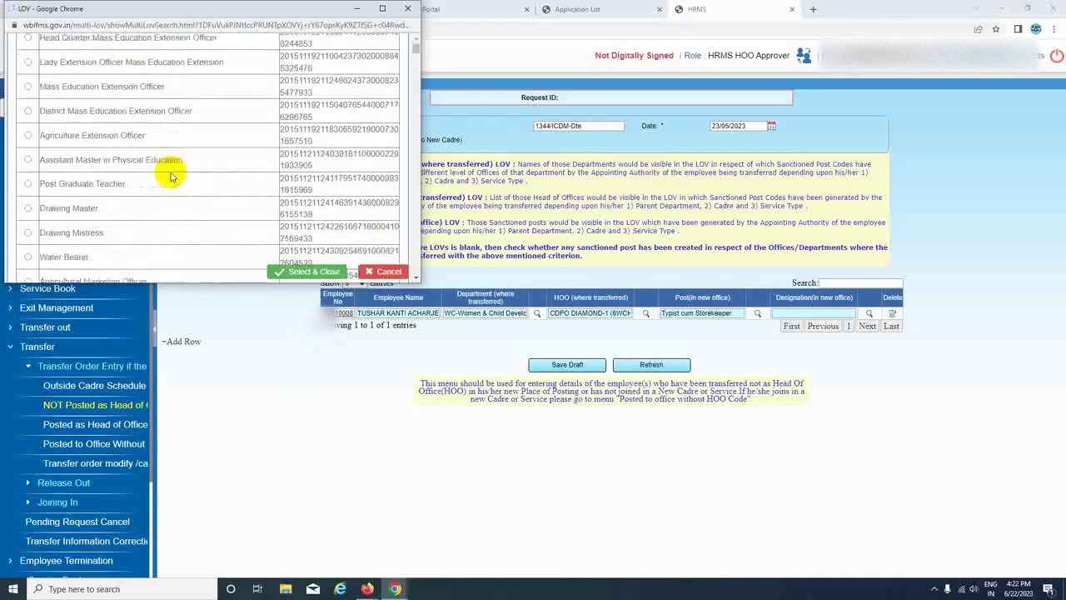
pyautogui.scroll(-3, 170, 176)
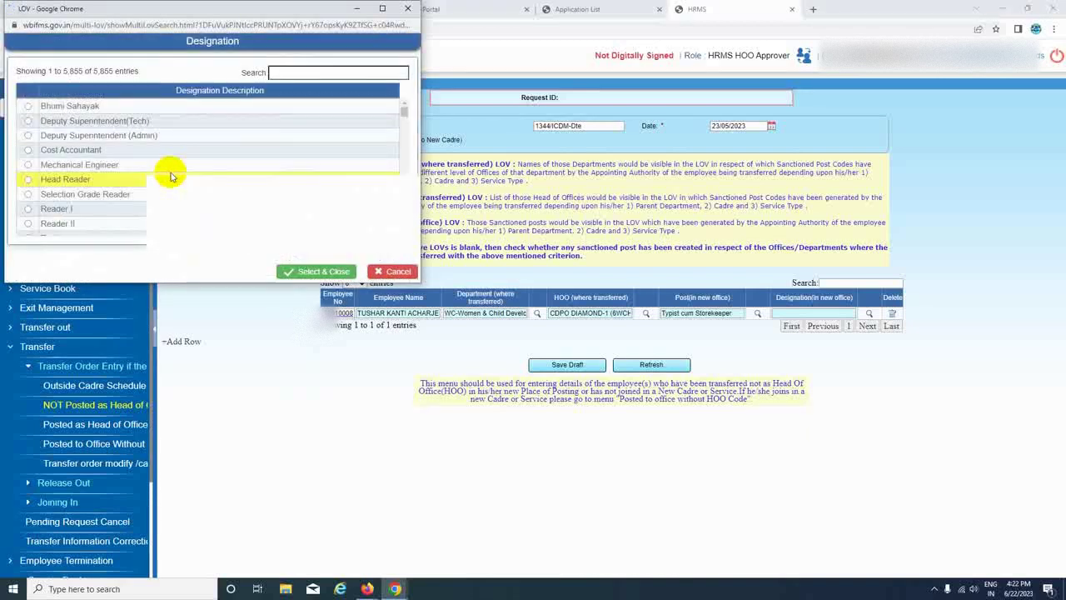
pyautogui.scroll(-3, 170, 176)
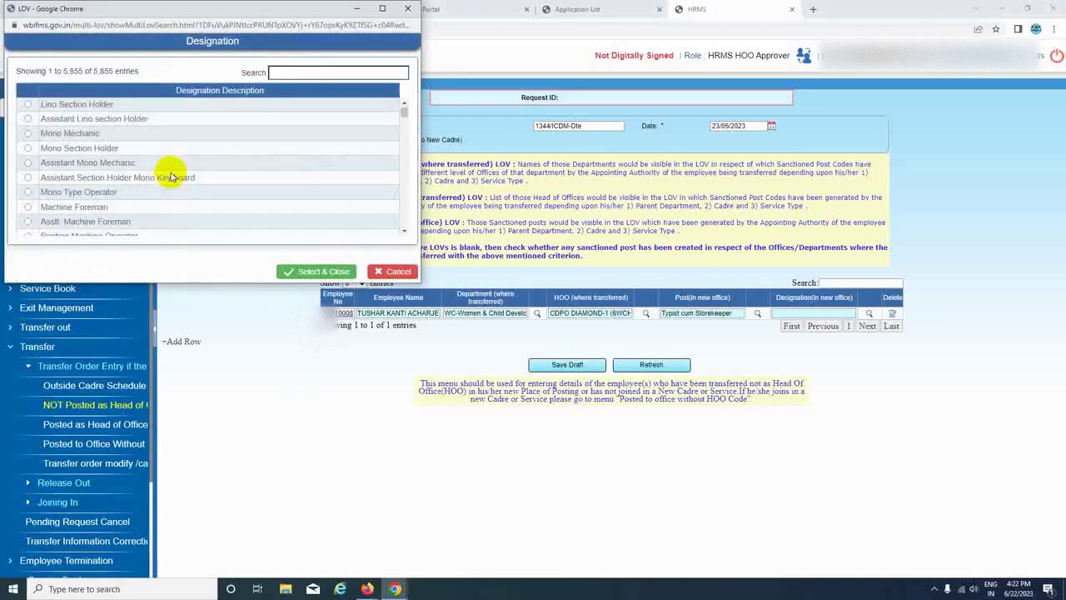
pyautogui.click(309, 72)
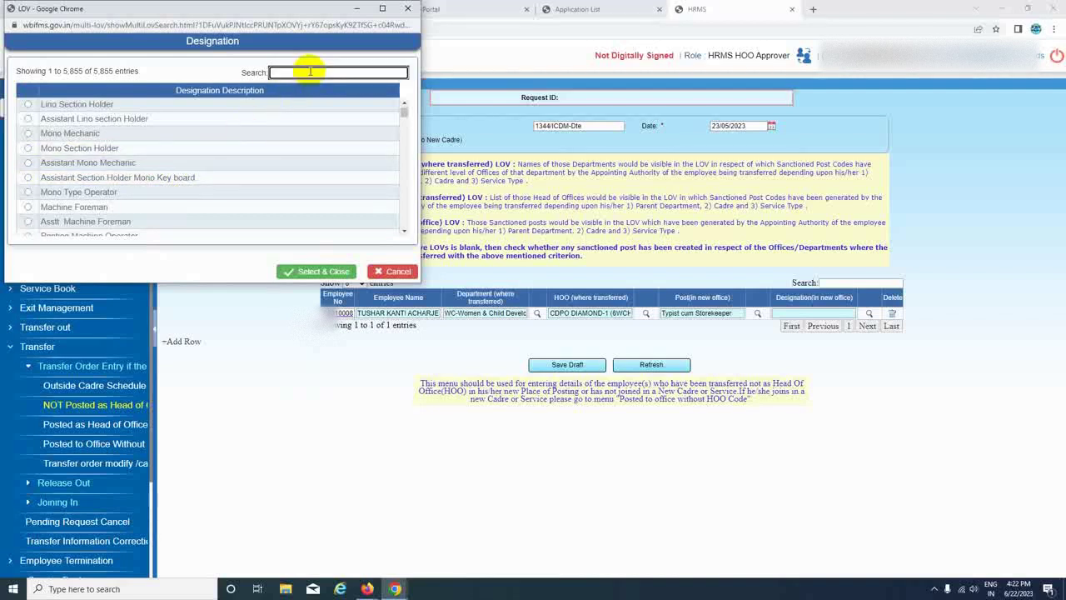
pyautogui.write('ty')
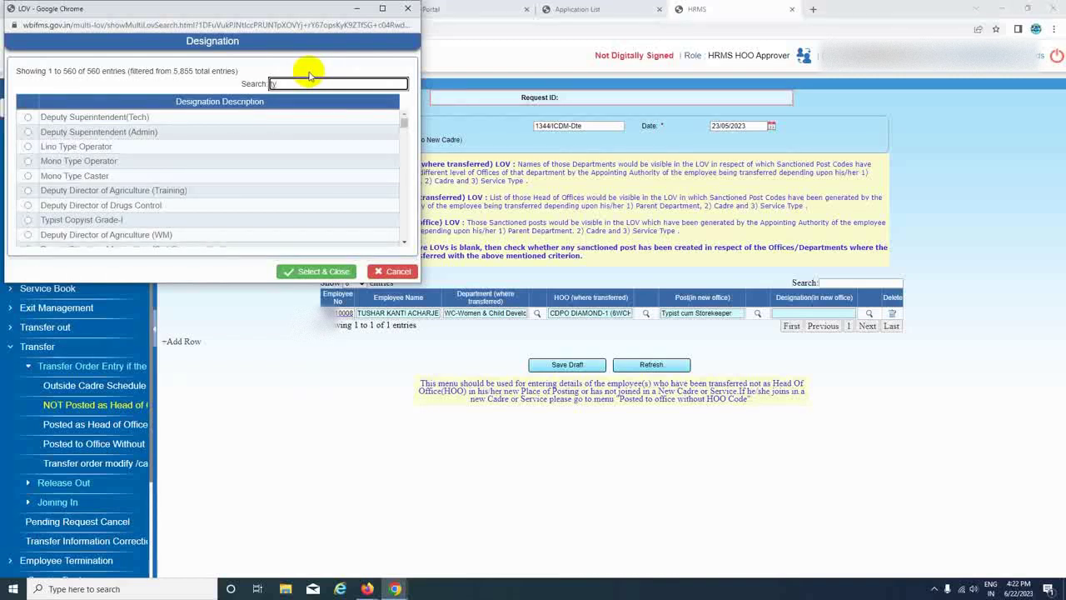
pyautogui.write('pist')
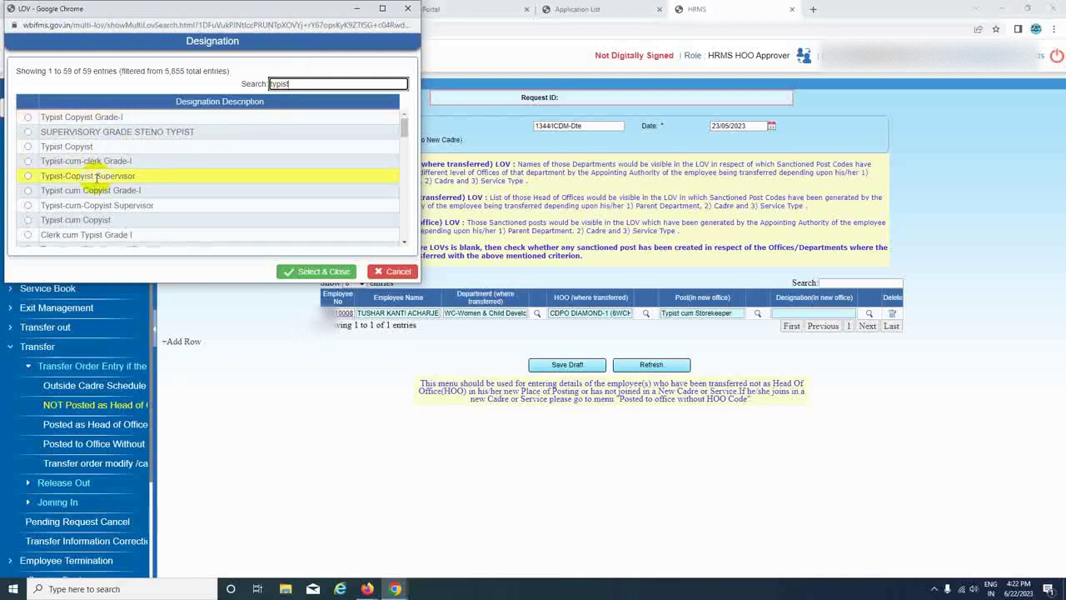
pyautogui.scroll(-2, 98, 177)
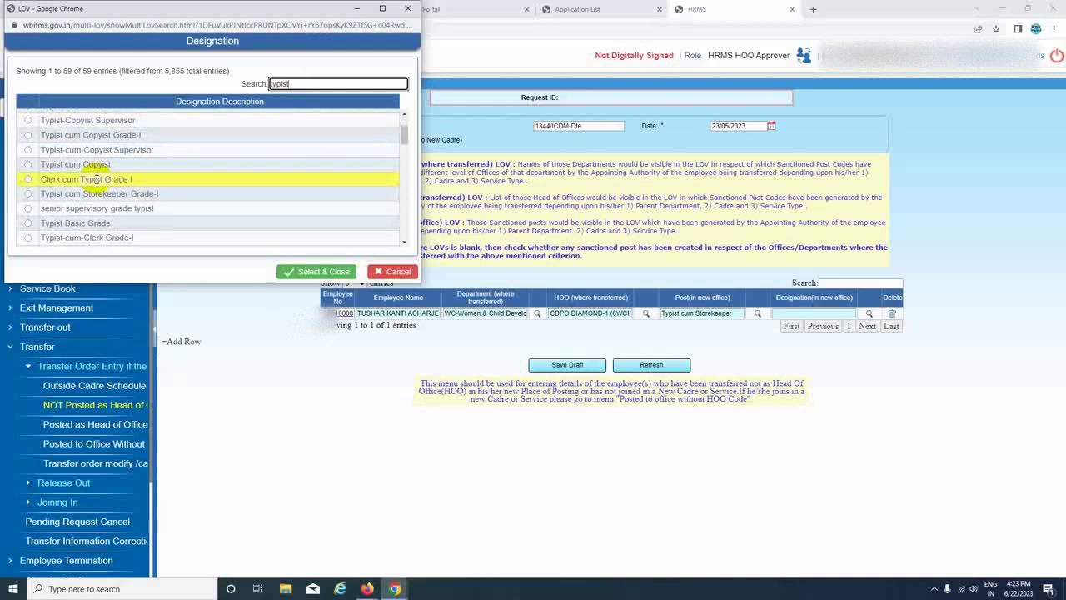
pyautogui.scroll(-2, 97, 180)
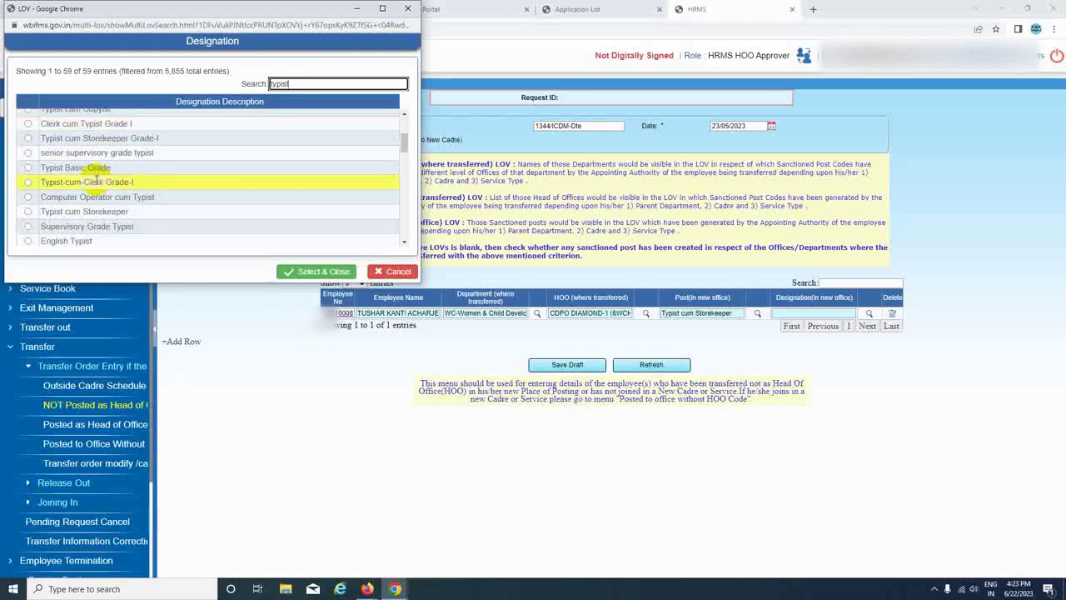
pyautogui.click(108, 214)
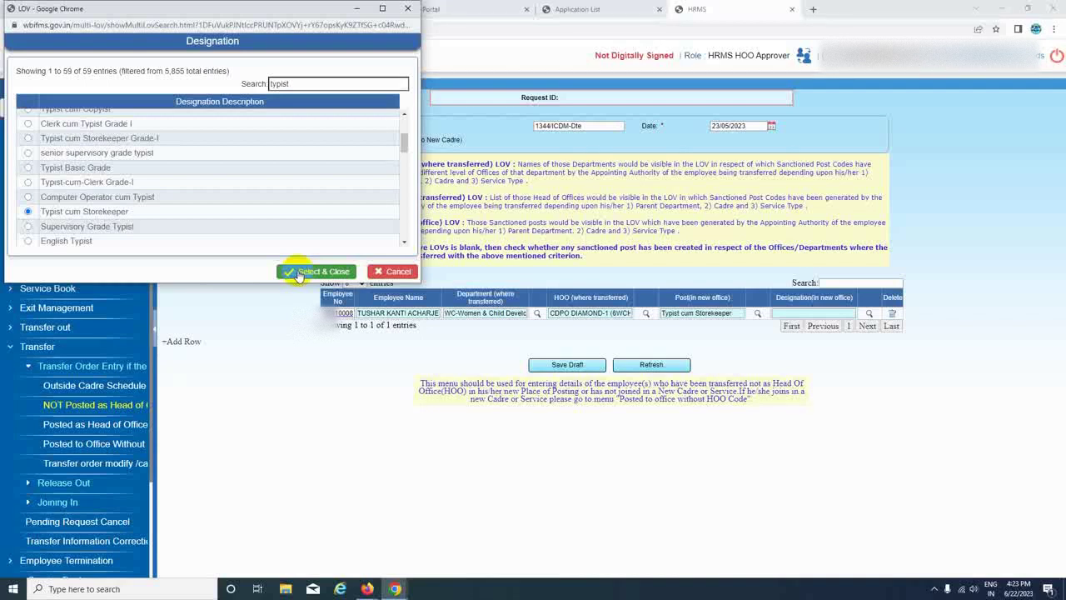
pyautogui.click(298, 276)
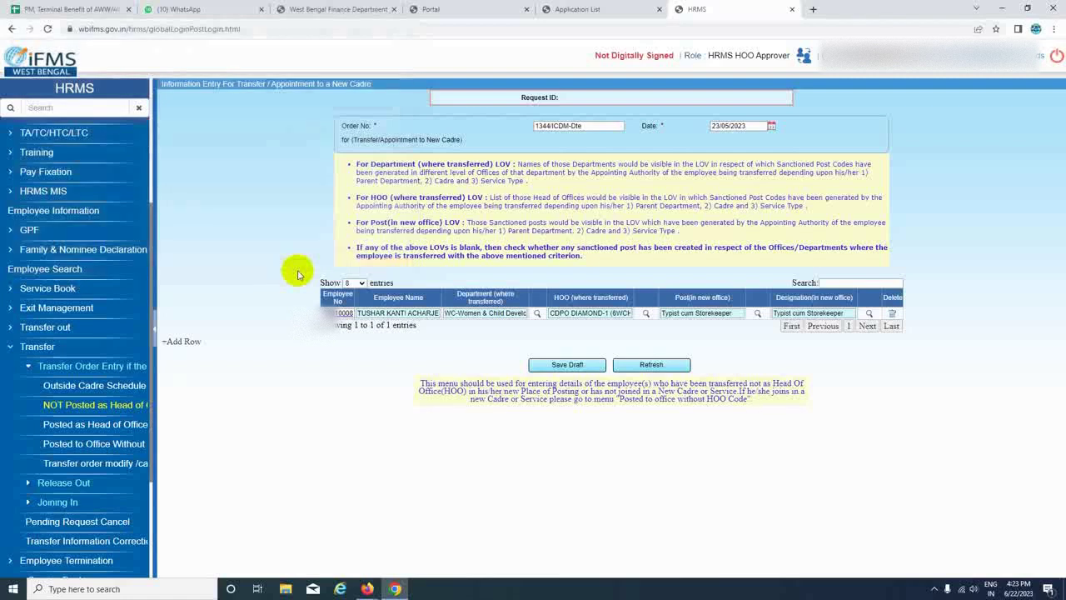
# Save the transfer entry as a draft to obtain a Request ID.
pyautogui.click(561, 361)
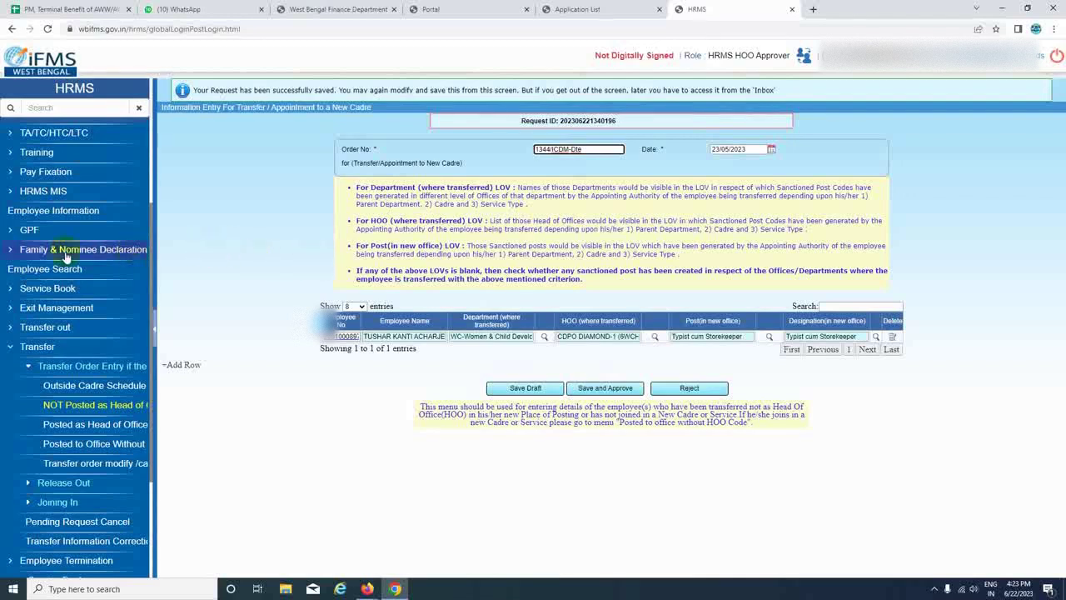
pyautogui.scroll(-3, 9, 259)
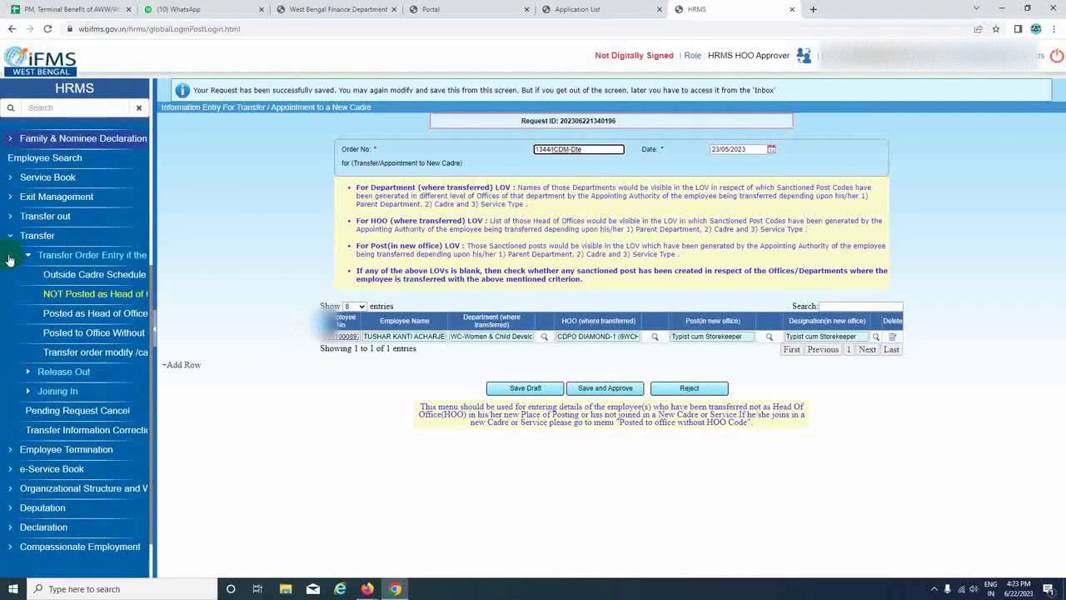
pyautogui.scroll(-1, 8, 260)
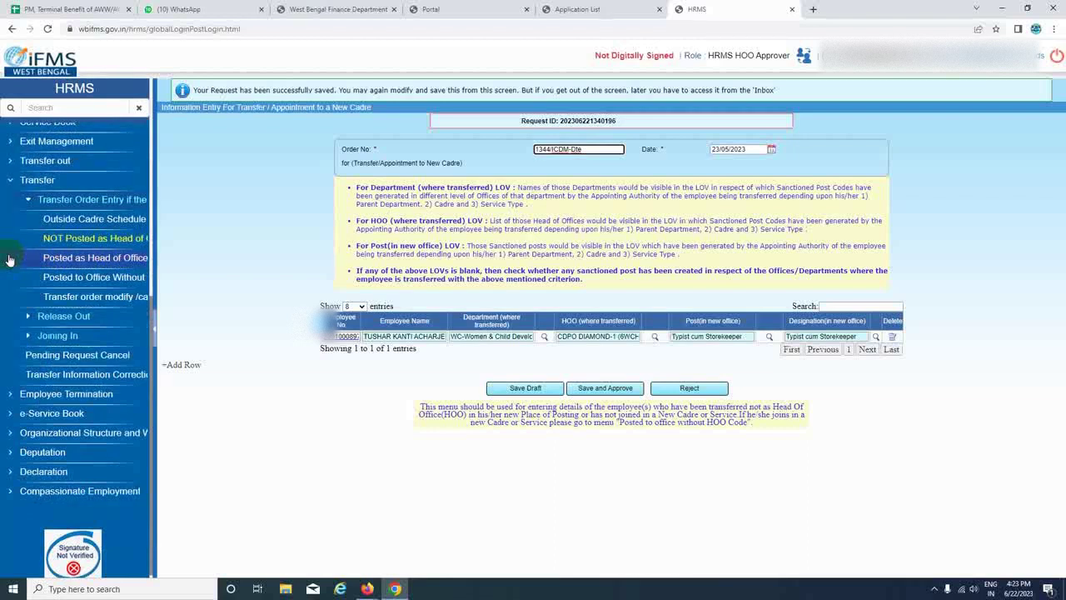
pyautogui.scroll(3, 9, 259)
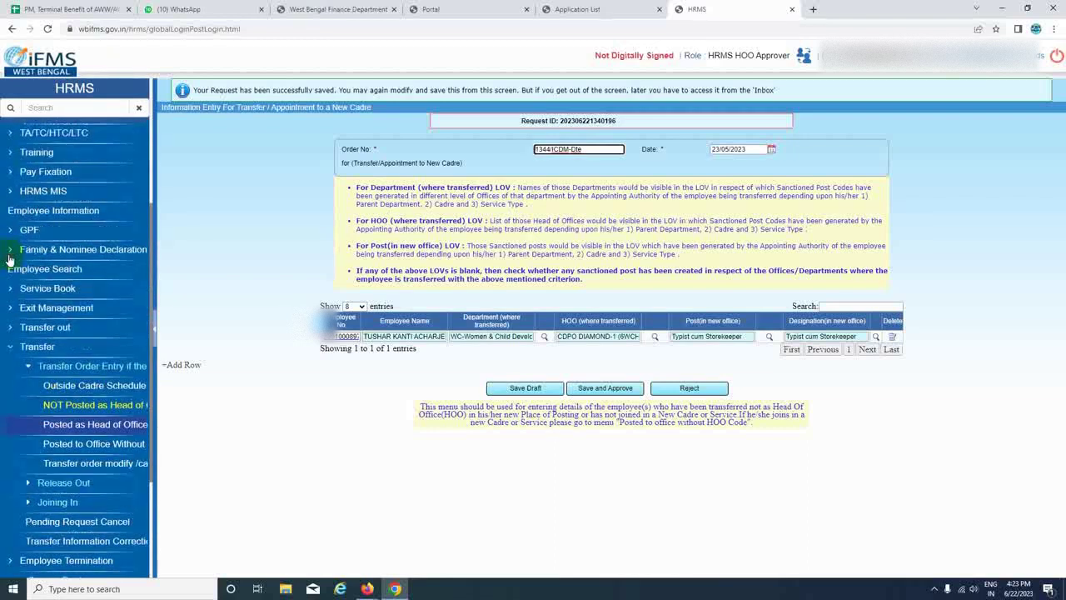
pyautogui.scroll(1, 10, 259)
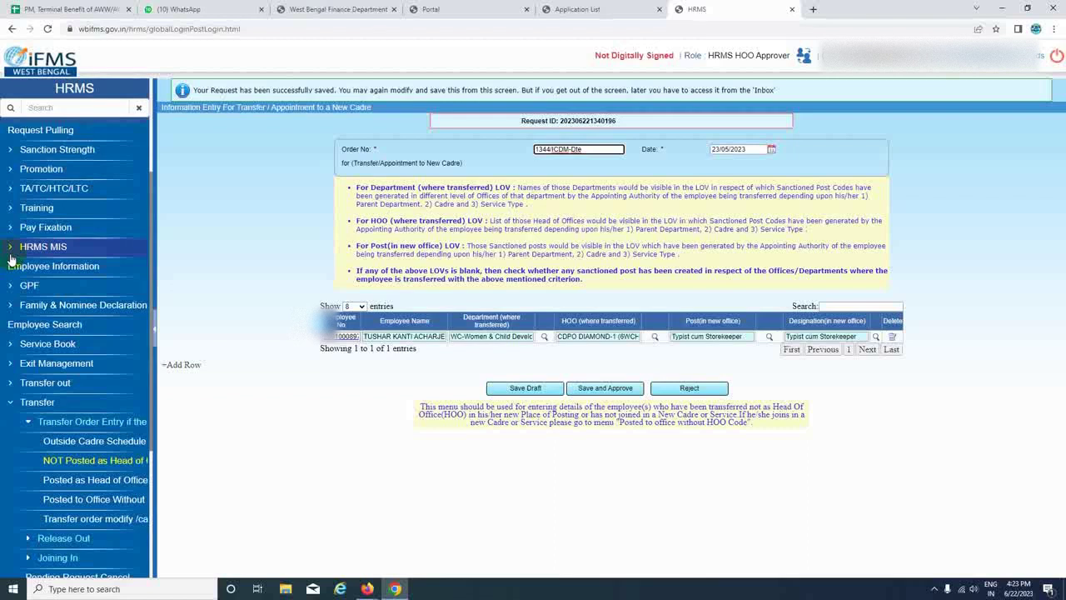
pyautogui.scroll(3, 10, 259)
# Open the pending HOO Transfer Order request from the Inbox and Save and Approve it.
pyautogui.click(19, 180)
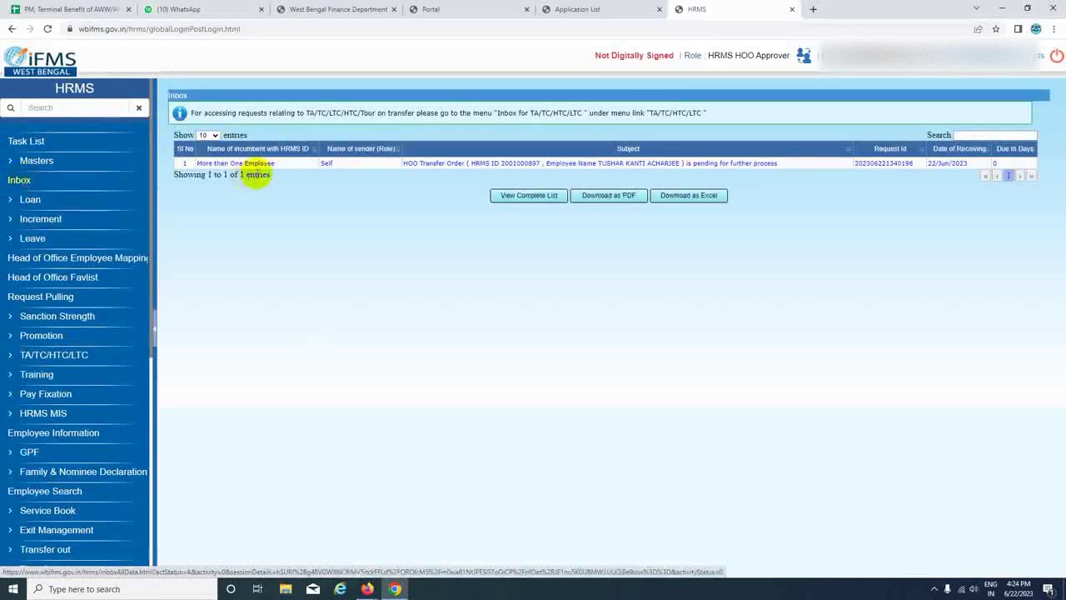
pyautogui.click(505, 167)
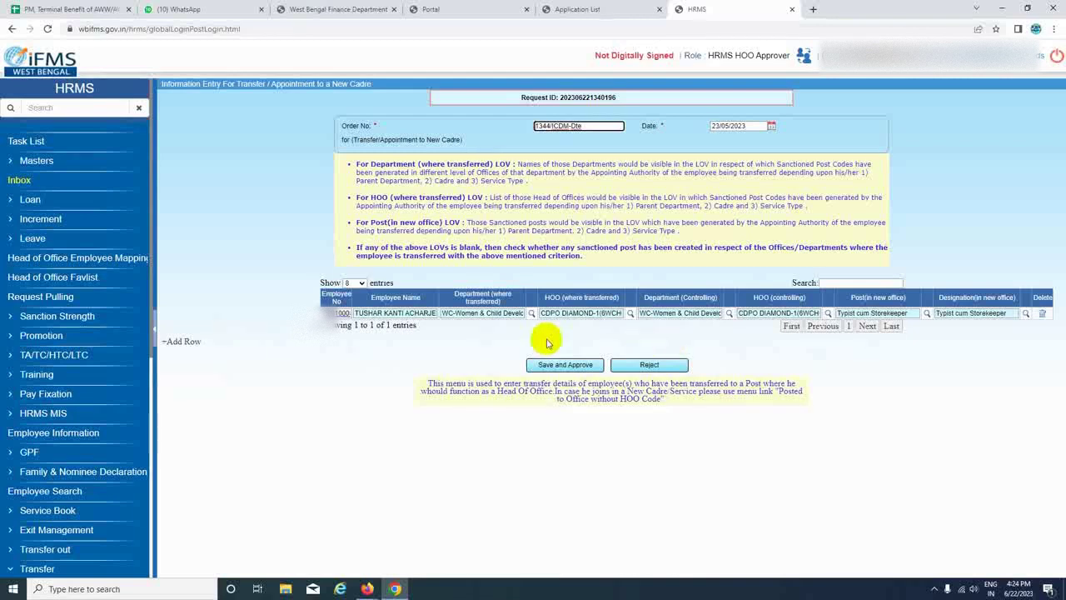
pyautogui.click(566, 365)
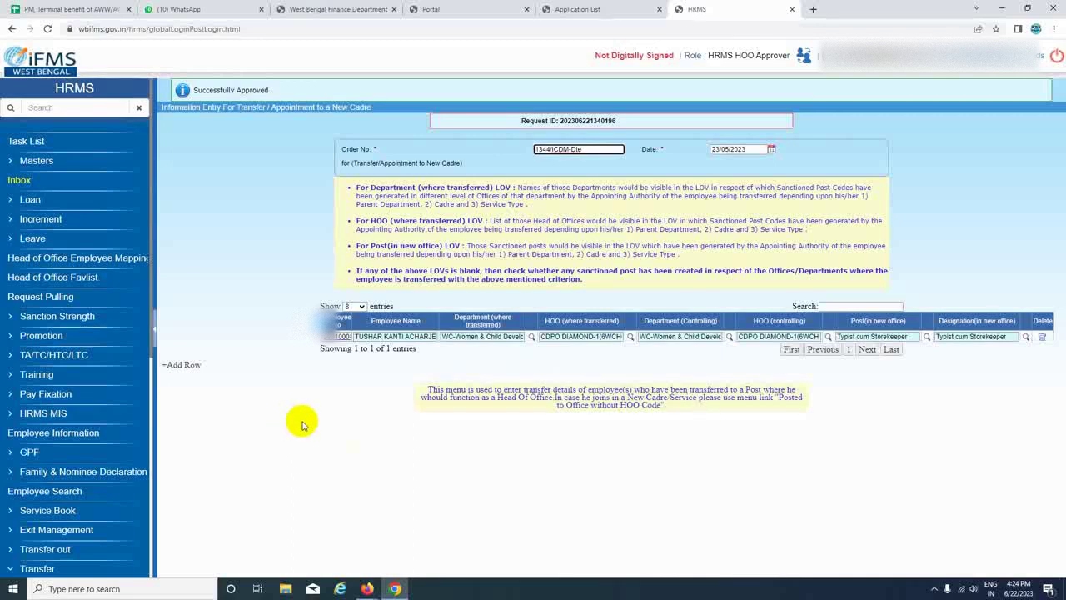
# Open the Release Out entry form and select transfer order 1344/ICDM-Dte.
pyautogui.scroll(-2, 67, 423)
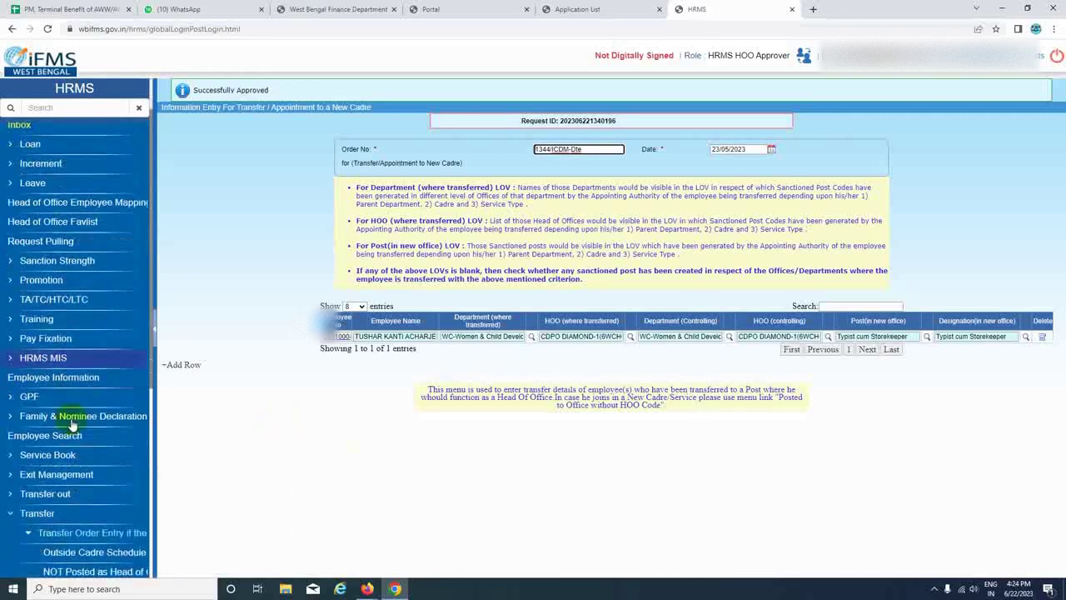
pyautogui.scroll(-4, 72, 421)
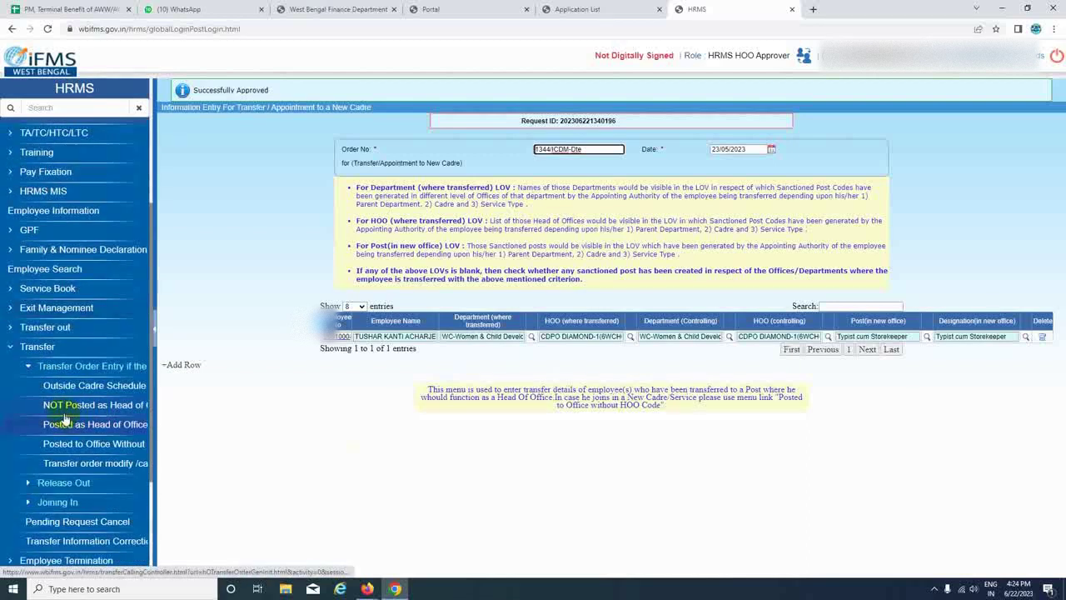
pyautogui.click(65, 483)
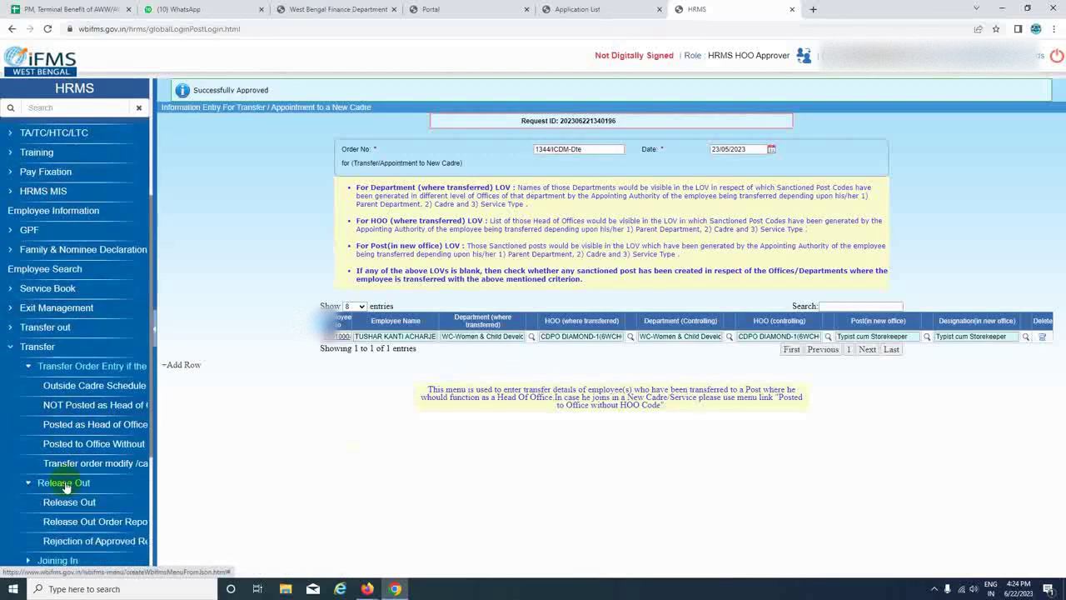
pyautogui.scroll(-2, 108, 466)
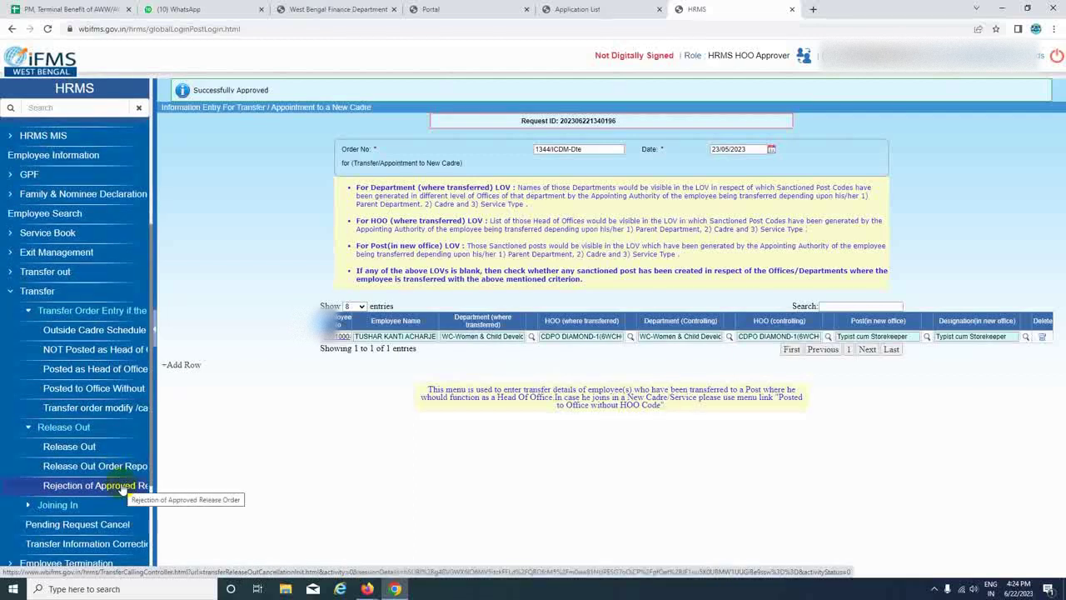
pyautogui.click(80, 450)
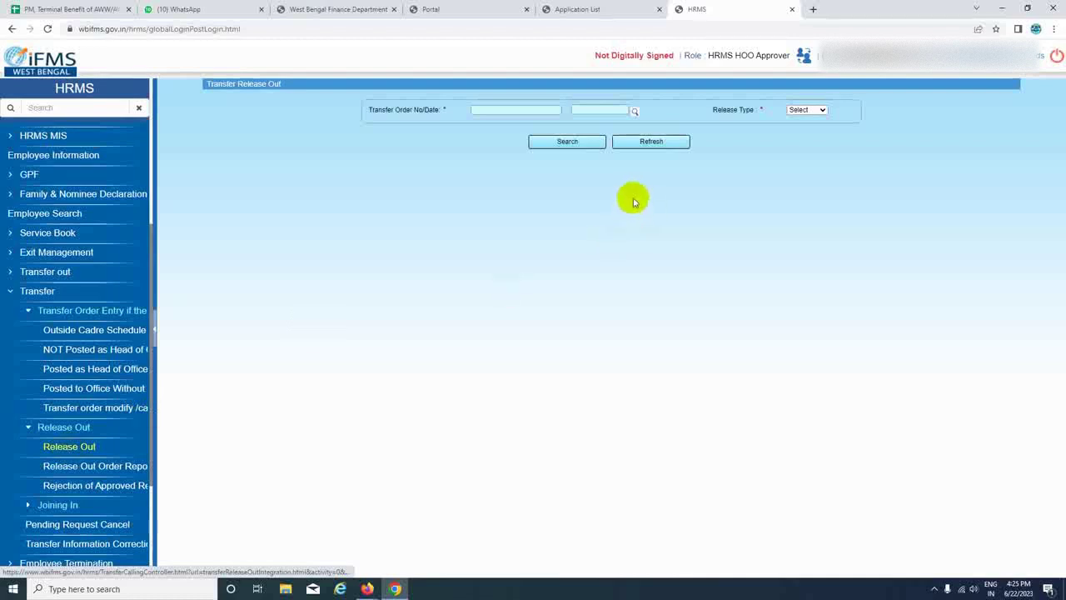
pyautogui.click(632, 111)
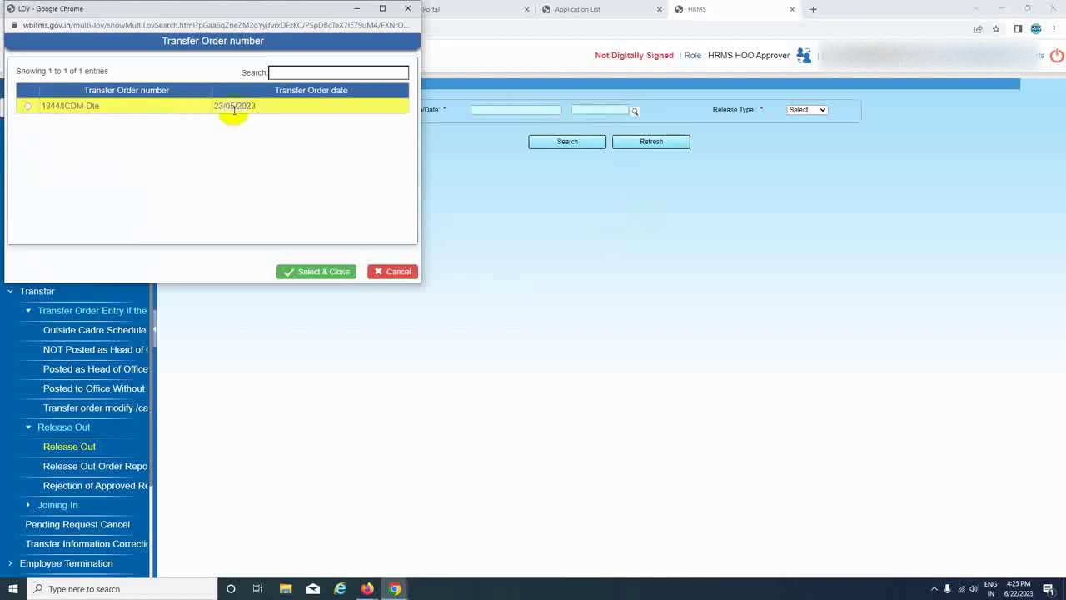
pyautogui.click(27, 109)
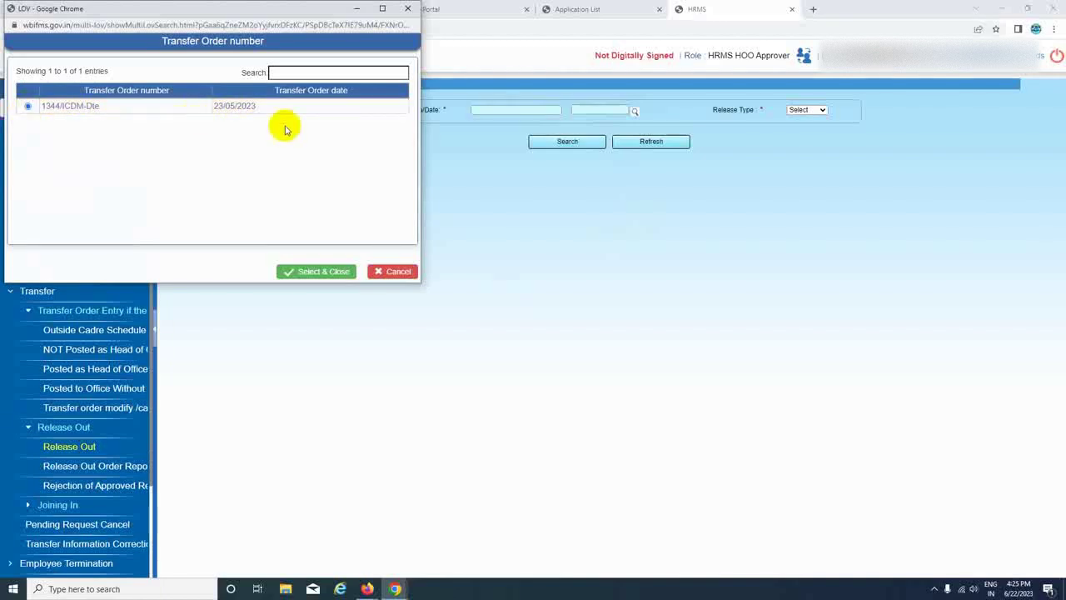
pyautogui.click(298, 272)
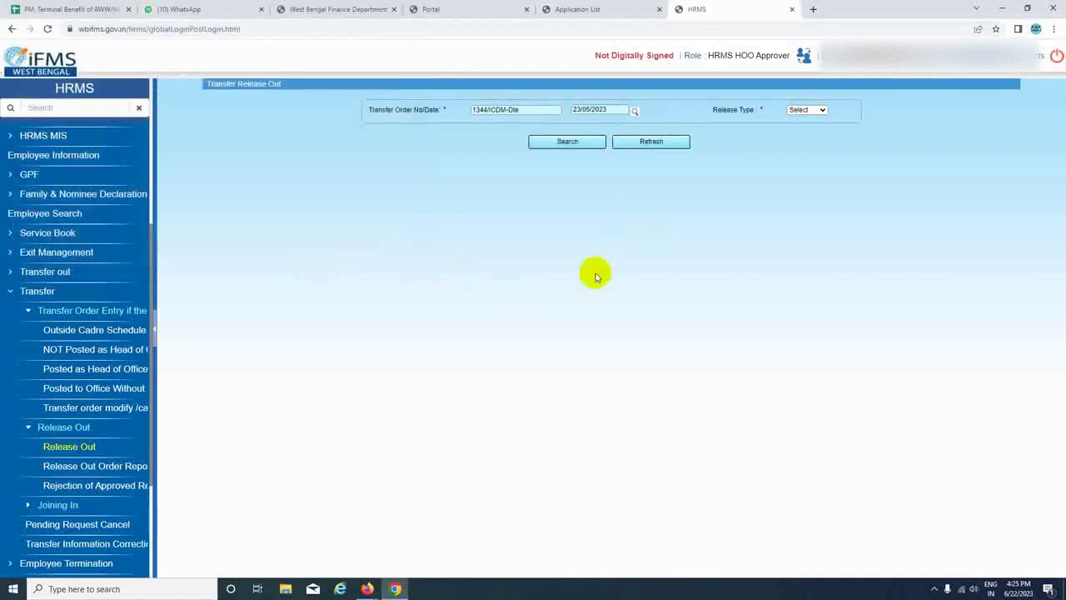
# Set Release Type to Individual, choose the listed employee, and search for their record.
pyautogui.click(824, 111)
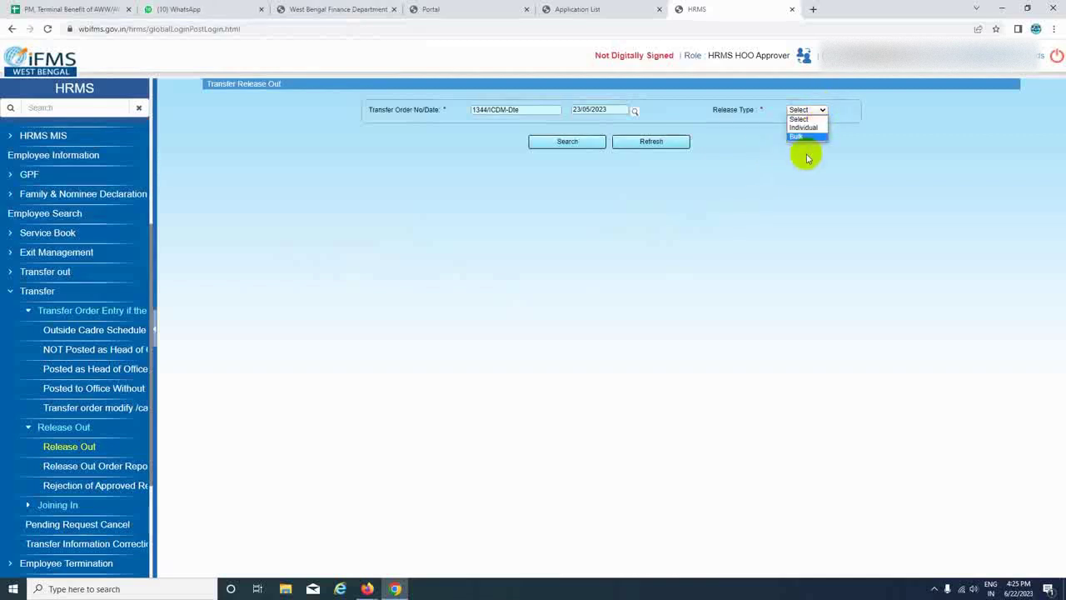
pyautogui.click(808, 128)
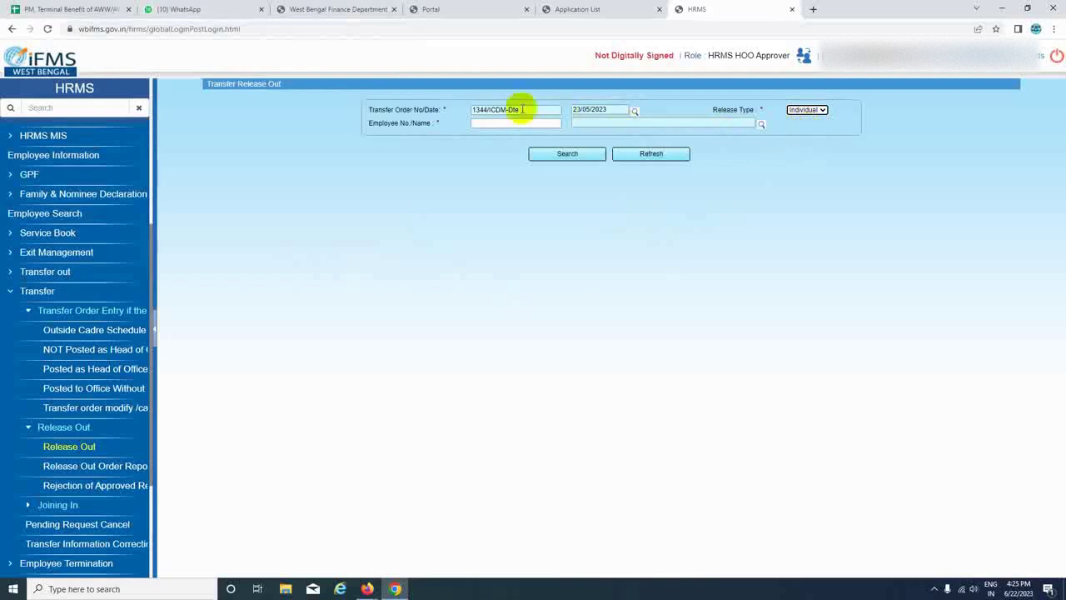
pyautogui.click(763, 126)
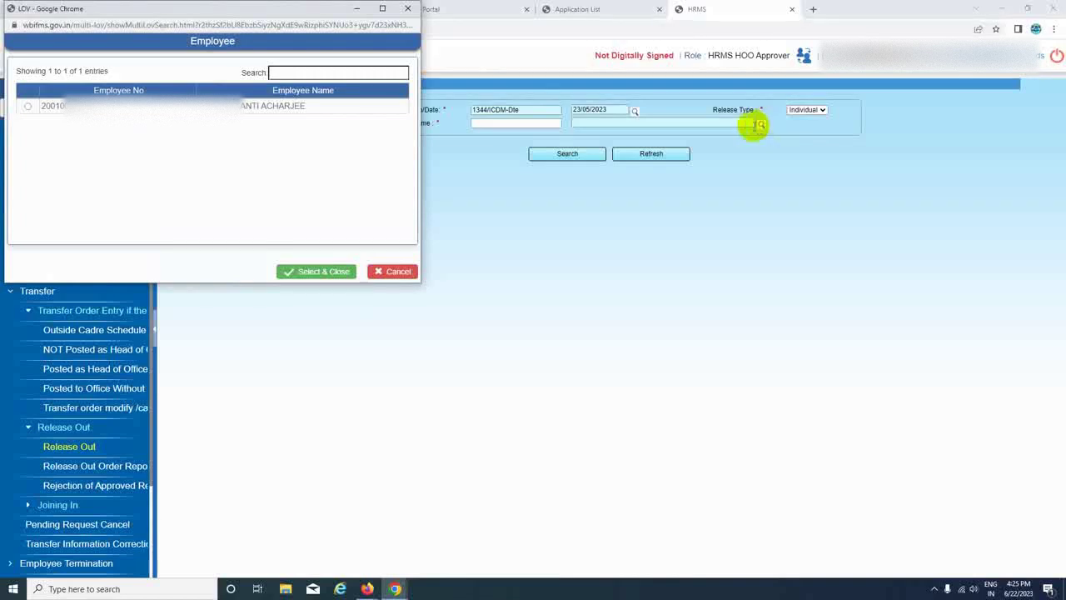
pyautogui.click(28, 105)
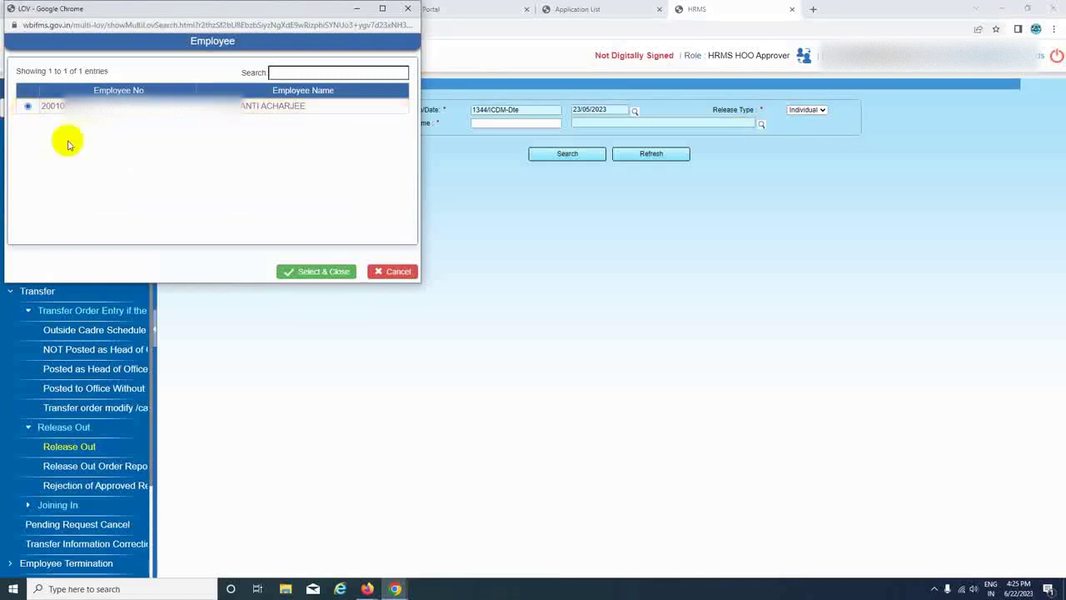
pyautogui.click(308, 273)
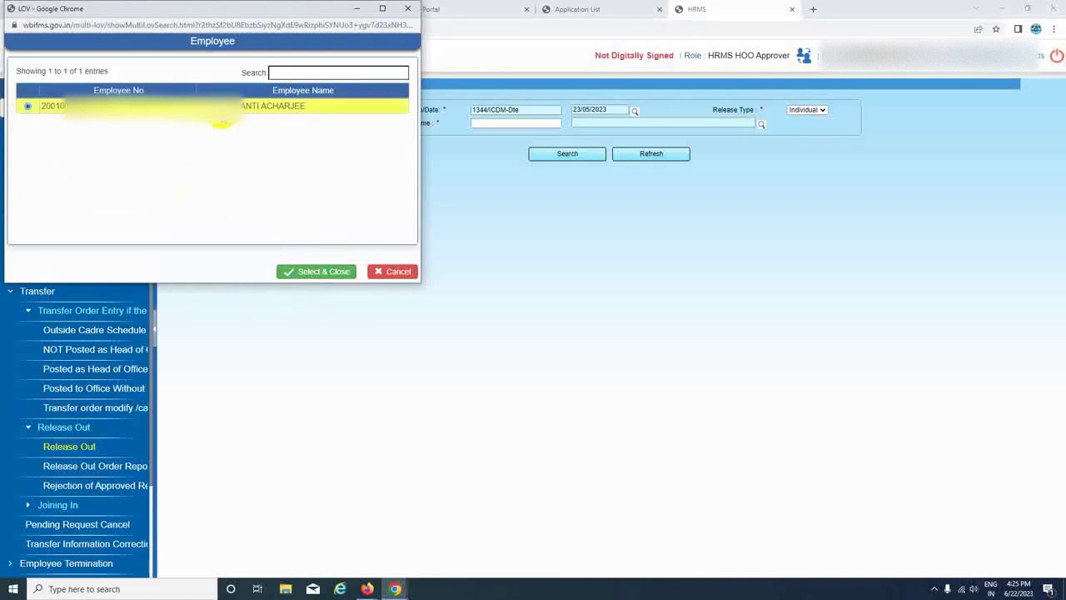
pyautogui.click(305, 270)
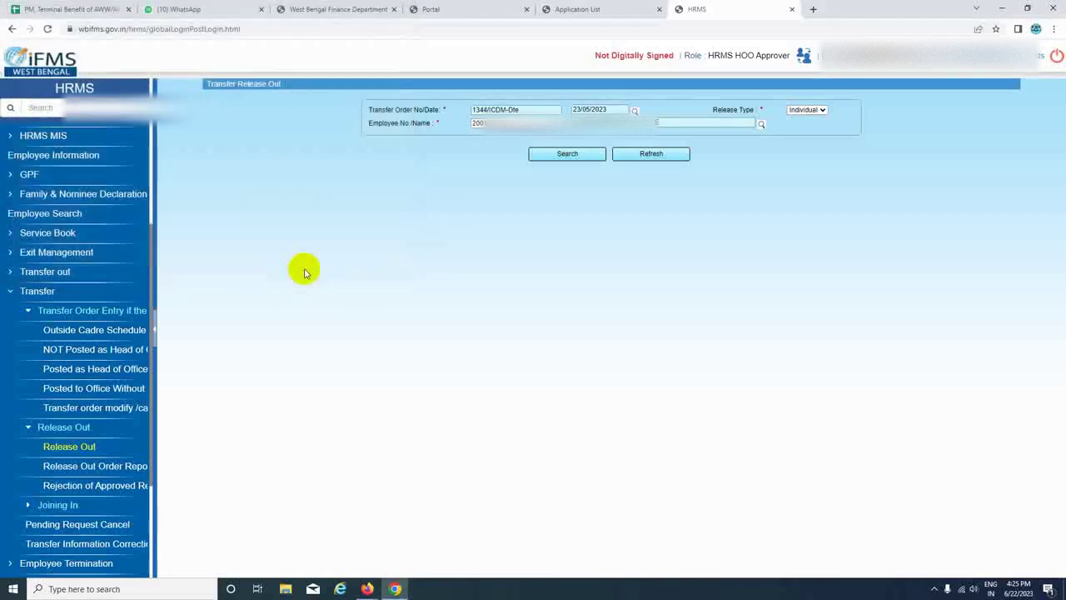
pyautogui.click(569, 157)
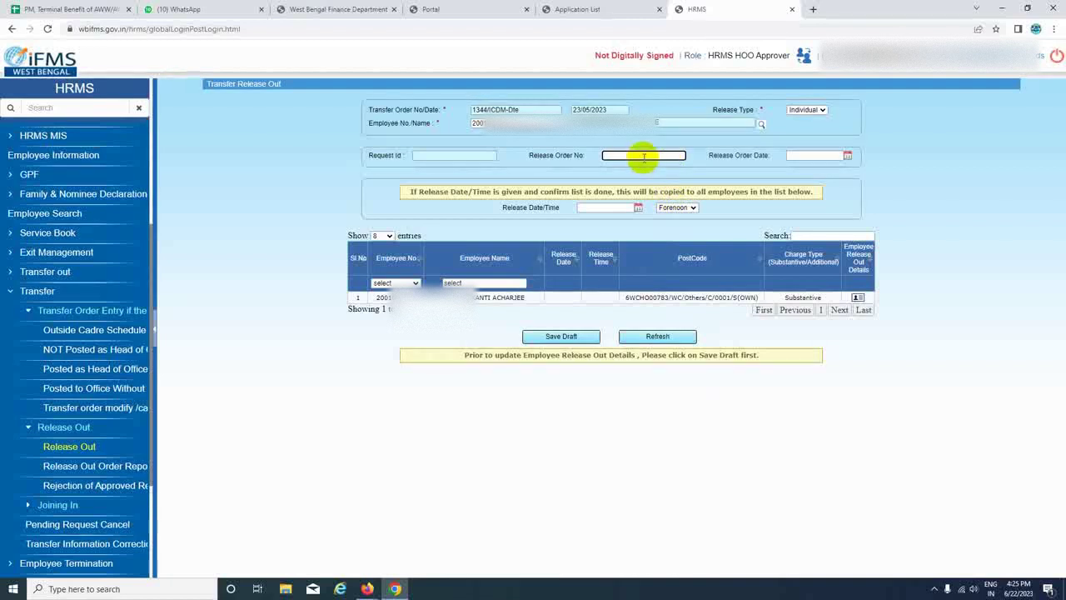
pyautogui.write('0/')
pyautogui.write('ICDS')
pyautogui.write('/')
pyautogui.write('co')
pyautogui.write('r-II')
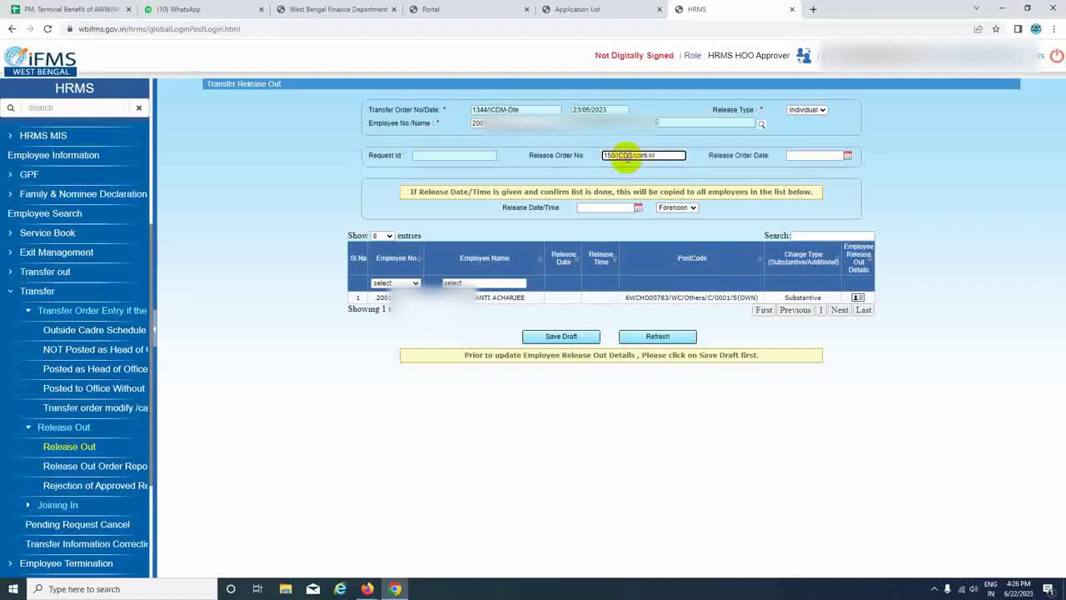
# Set the Release Order Date to 25/05/2023.
pyautogui.click(830, 156)
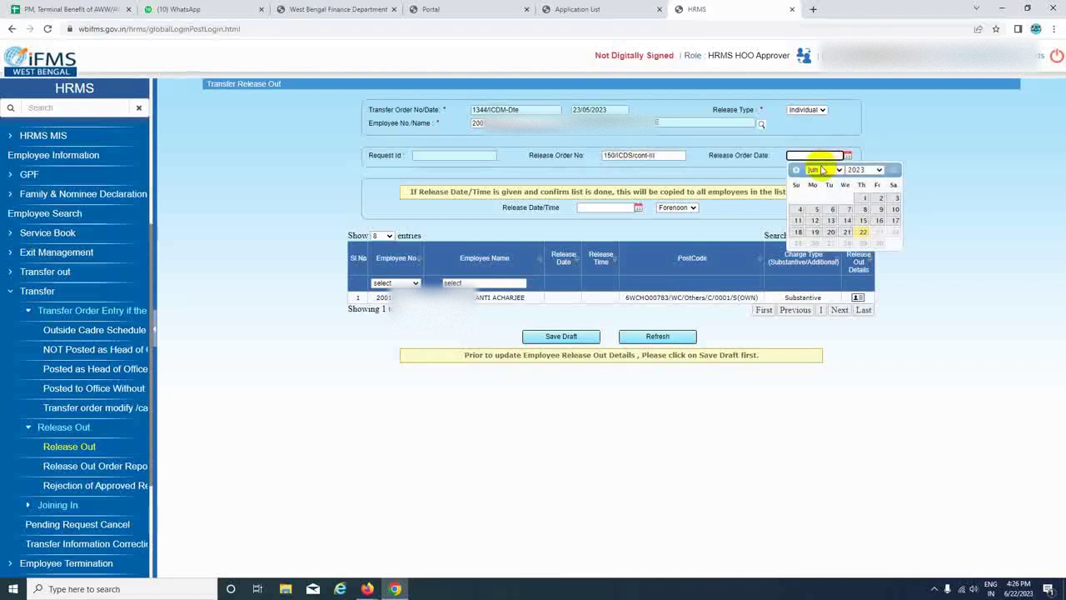
pyautogui.click(837, 170)
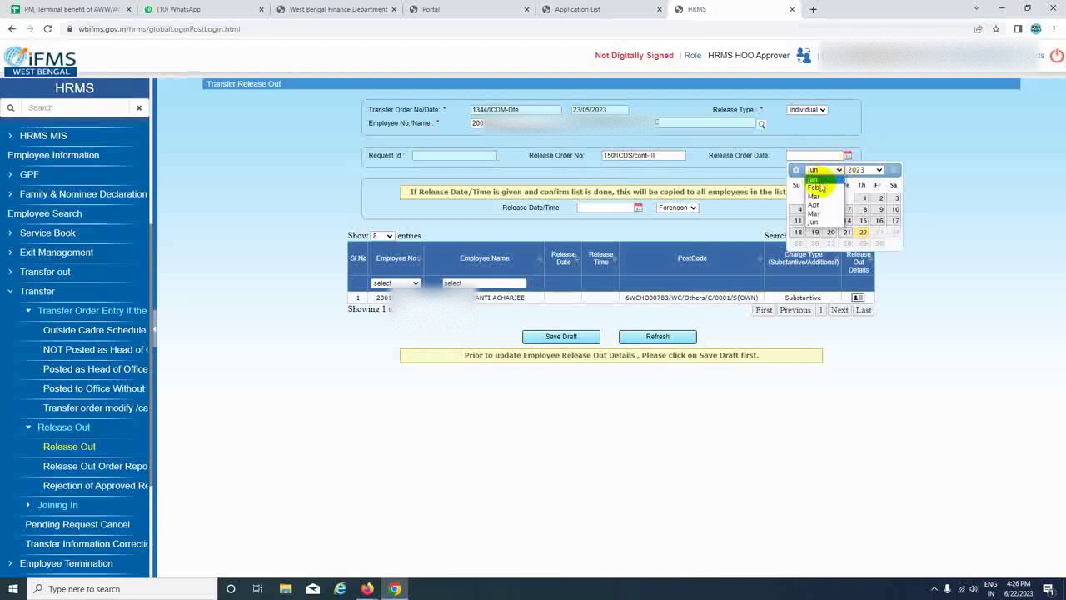
pyautogui.click(818, 219)
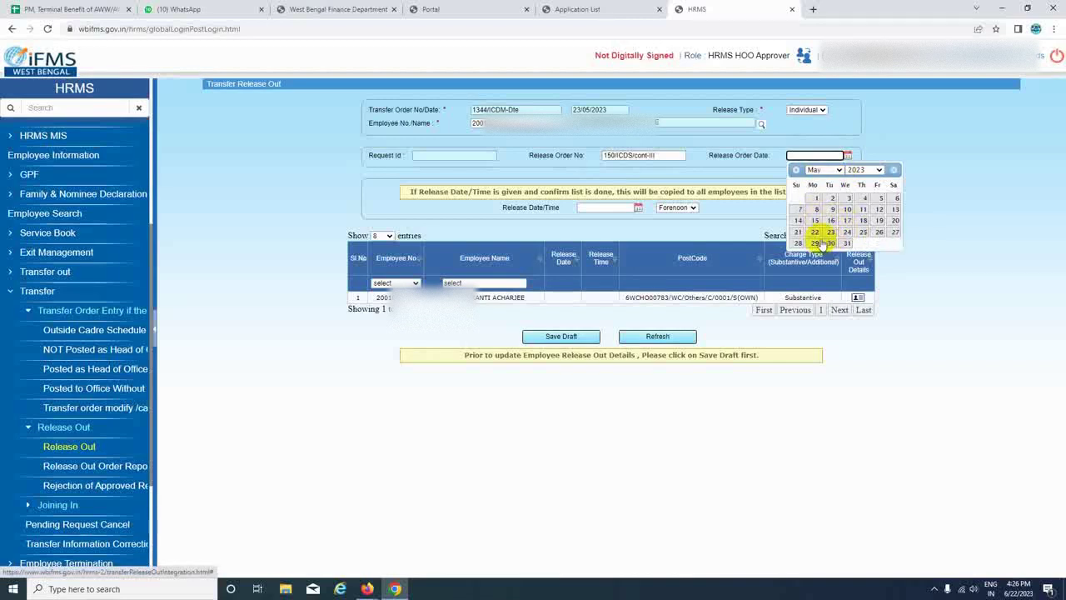
pyautogui.click(863, 232)
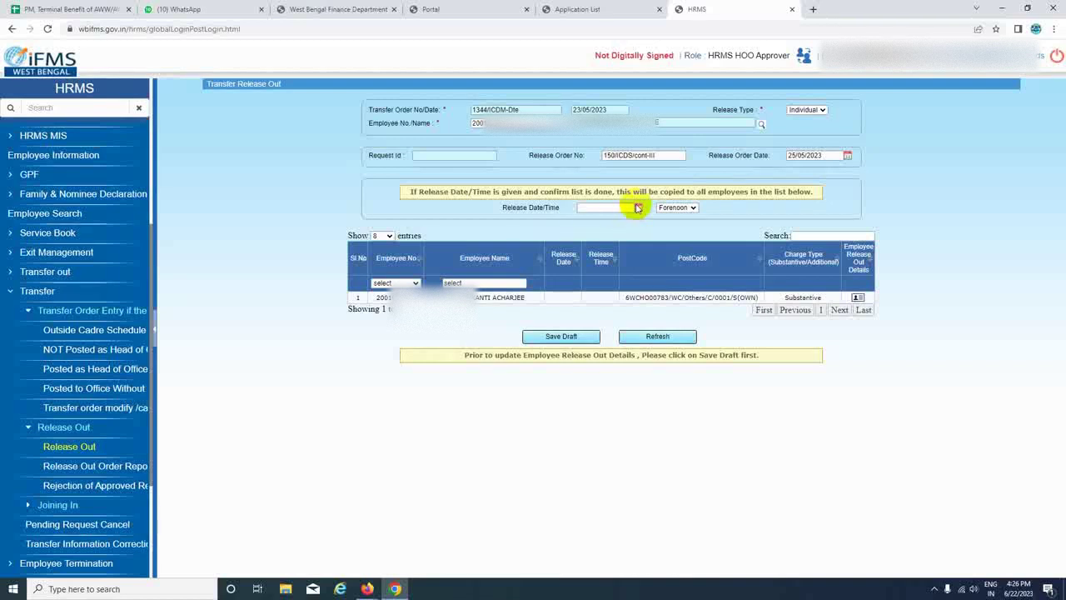
# Set the Release Date/Time to 25/05/2023, Afternoon.
pyautogui.click(638, 208)
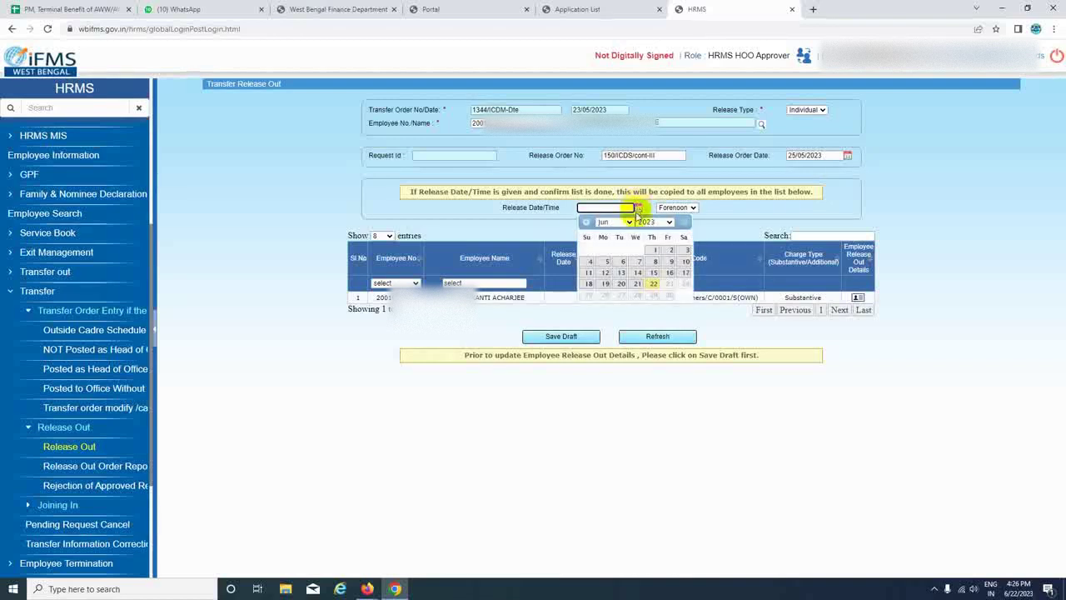
pyautogui.click(616, 222)
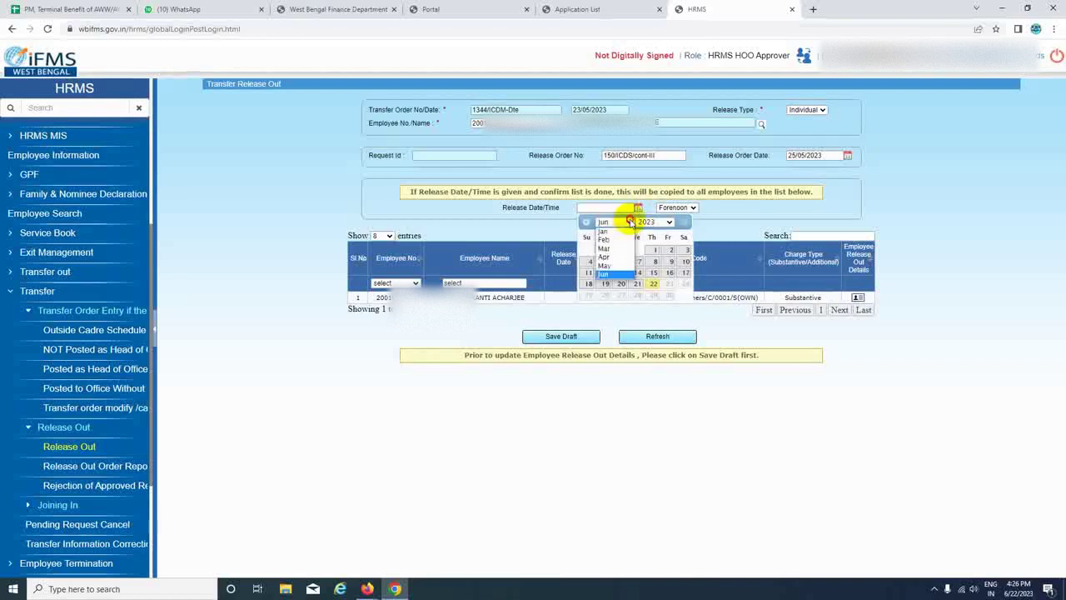
pyautogui.click(604, 264)
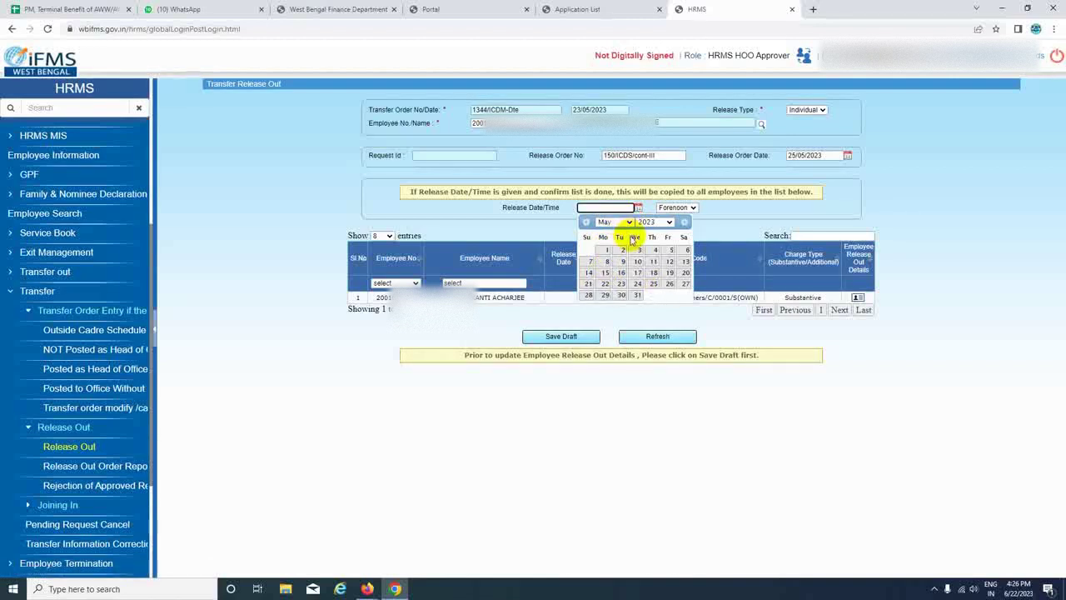
pyautogui.click(653, 284)
pyautogui.click(691, 208)
pyautogui.click(676, 230)
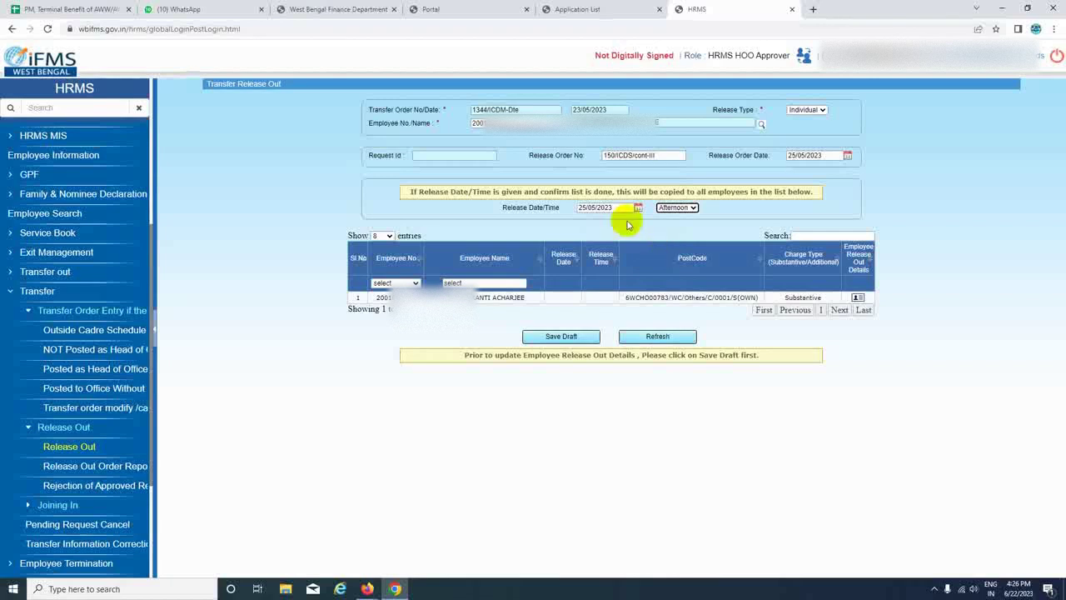
# Save the release-out as a draft, then save and approve it, confirming both prompts.
pyautogui.click(564, 336)
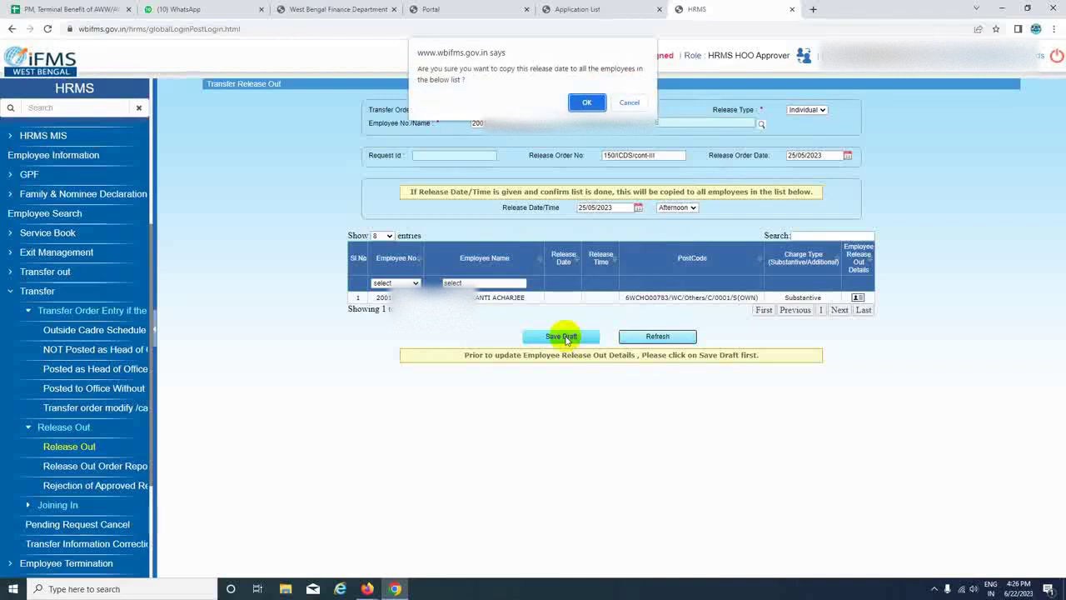
pyautogui.click(587, 102)
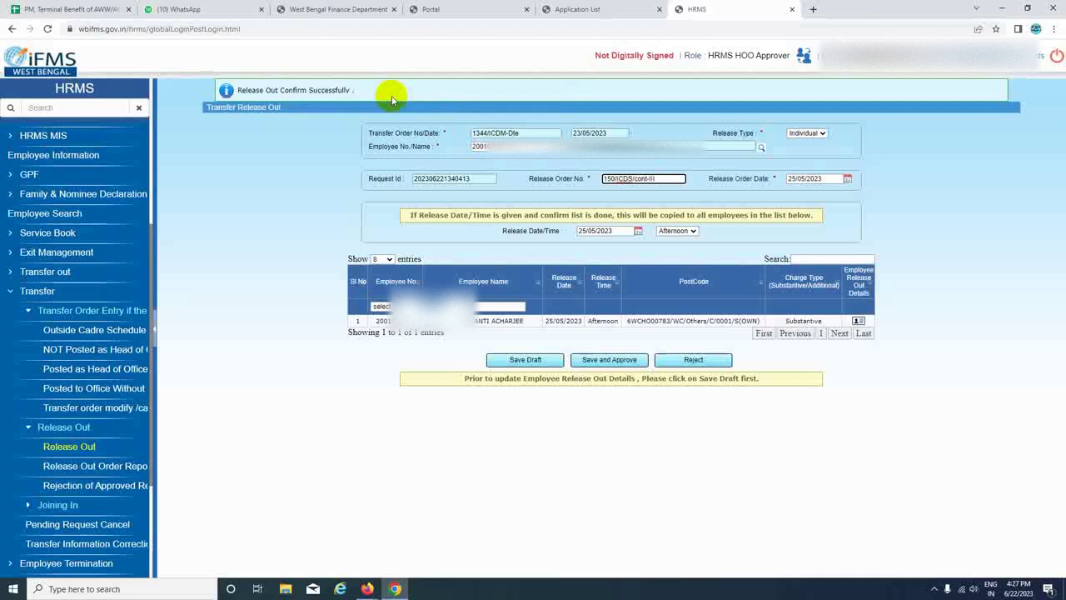
pyautogui.click(607, 361)
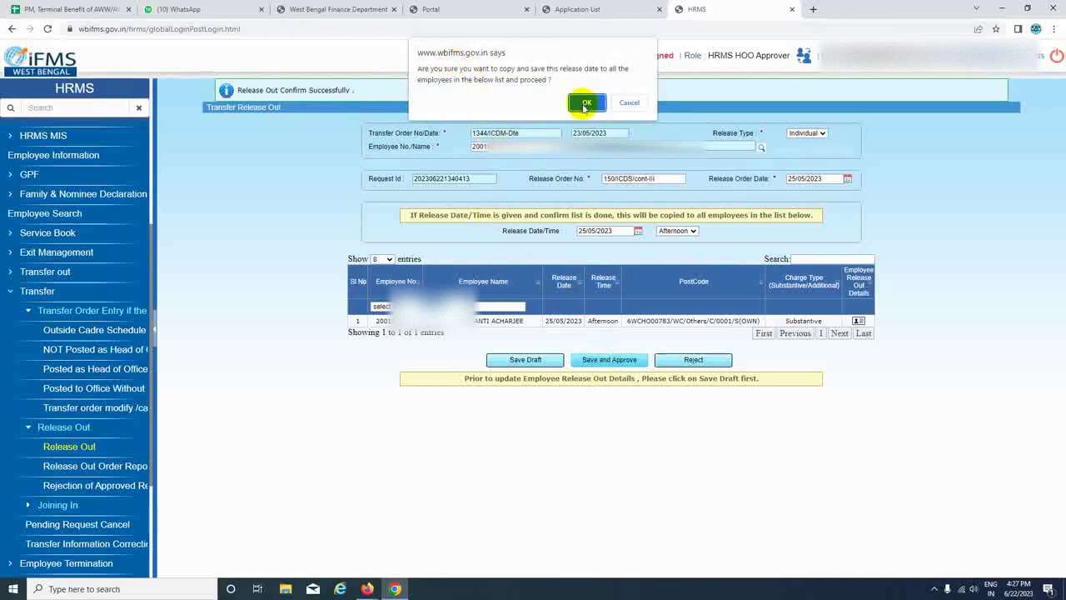
pyautogui.click(586, 103)
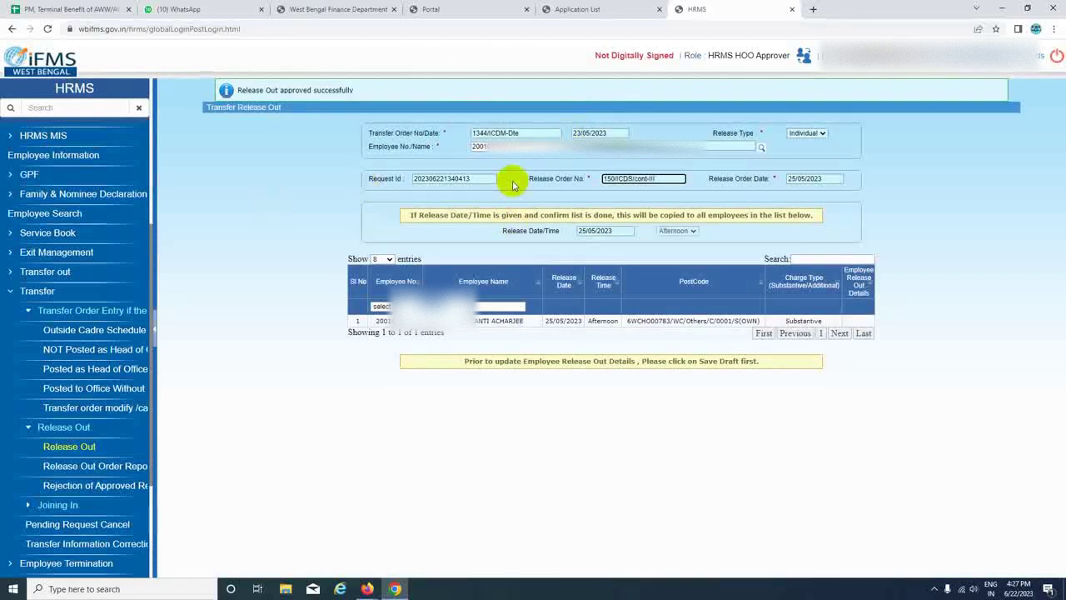
# Glance at the Rejection of Approved Release lookup, then settle on the Release Out Order Report form.
pyautogui.click(106, 468)
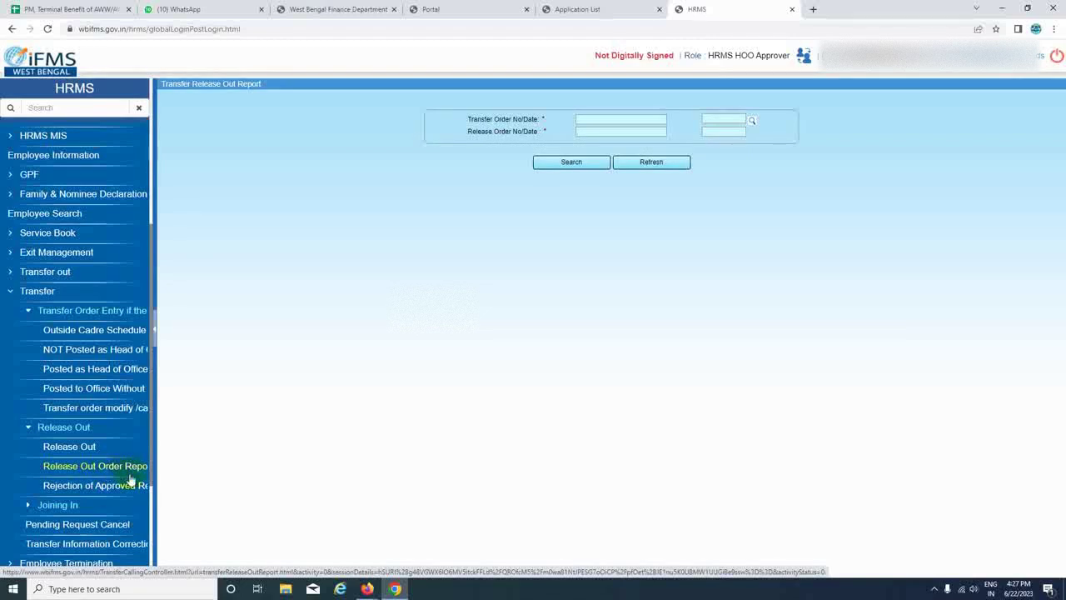
pyautogui.click(88, 490)
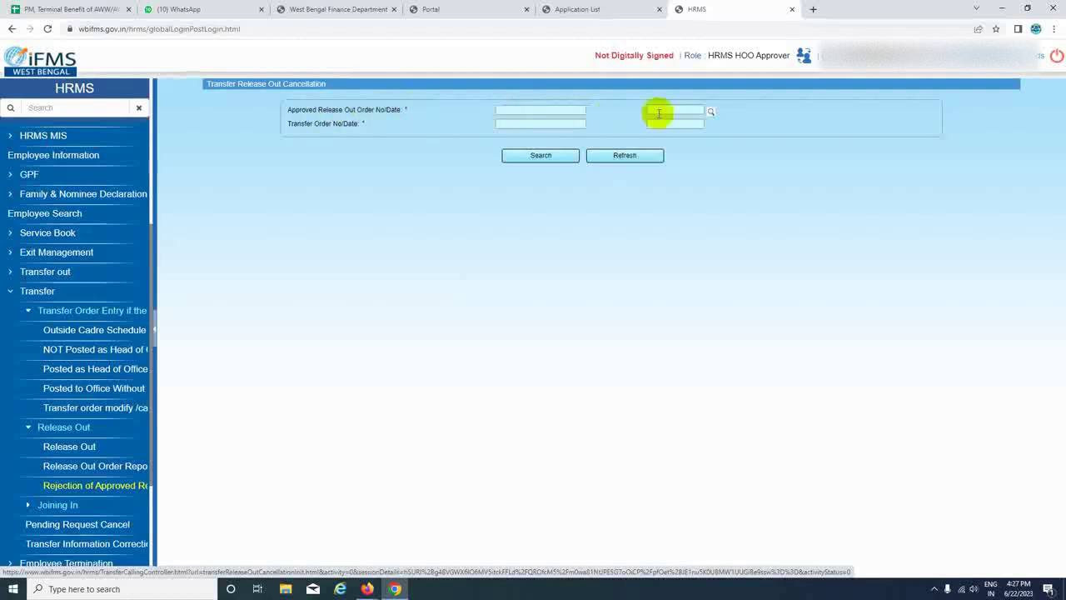
pyautogui.click(710, 111)
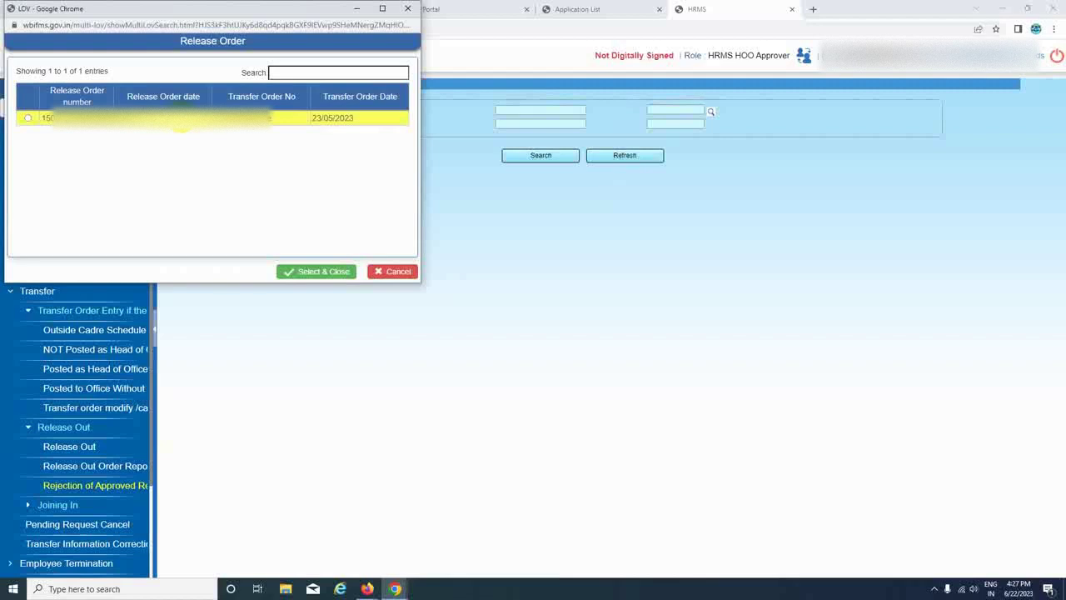
pyautogui.click(406, 8)
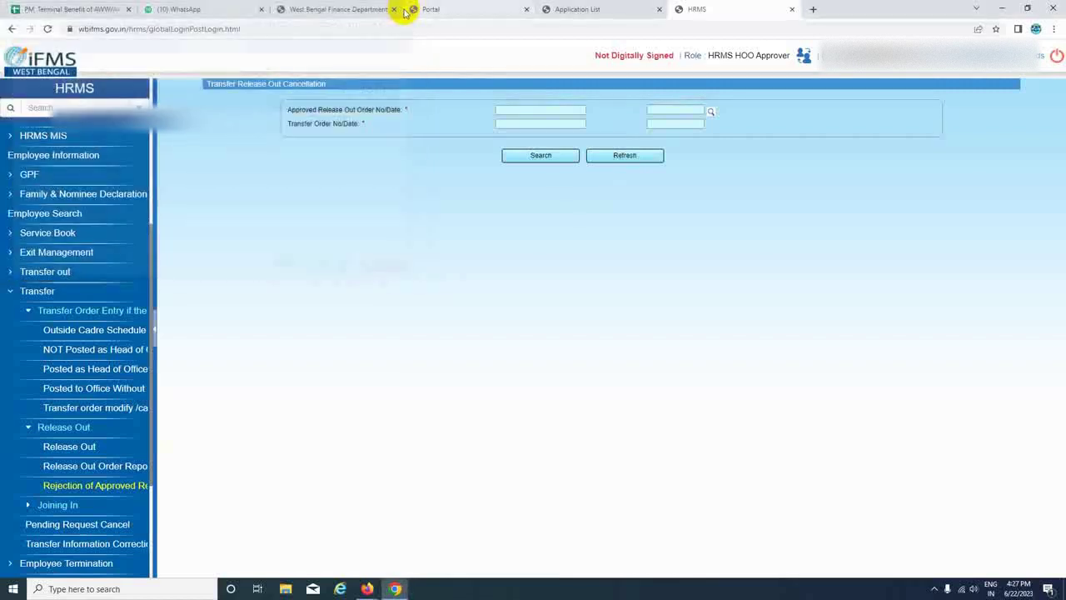
pyautogui.click(96, 468)
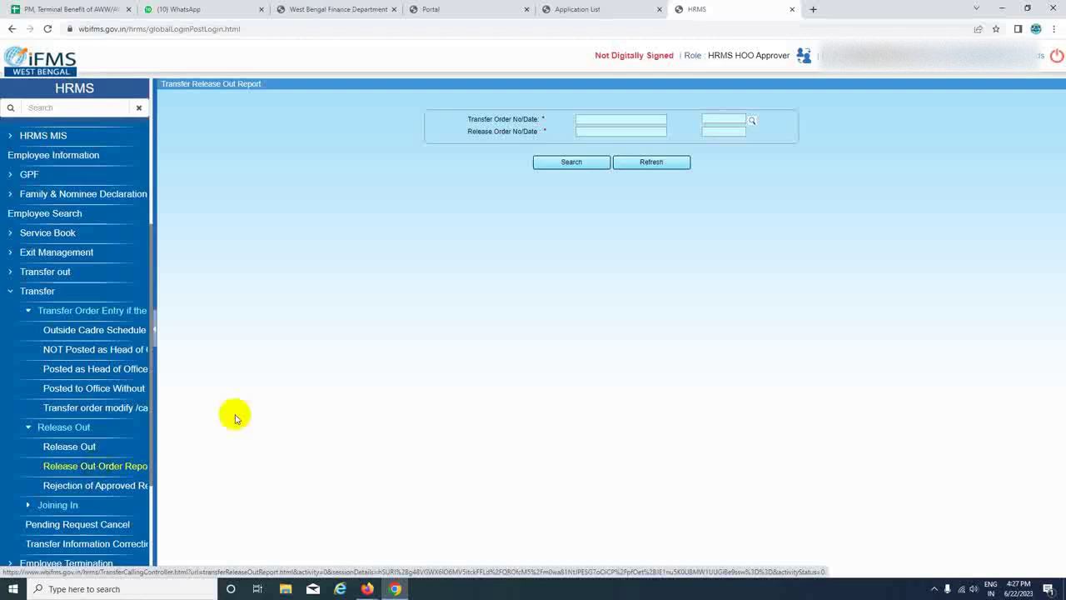
# Load transfer order 1344/ICDM-Dte, list its employees, and generate the bulk release order PDF.
pyautogui.click(752, 123)
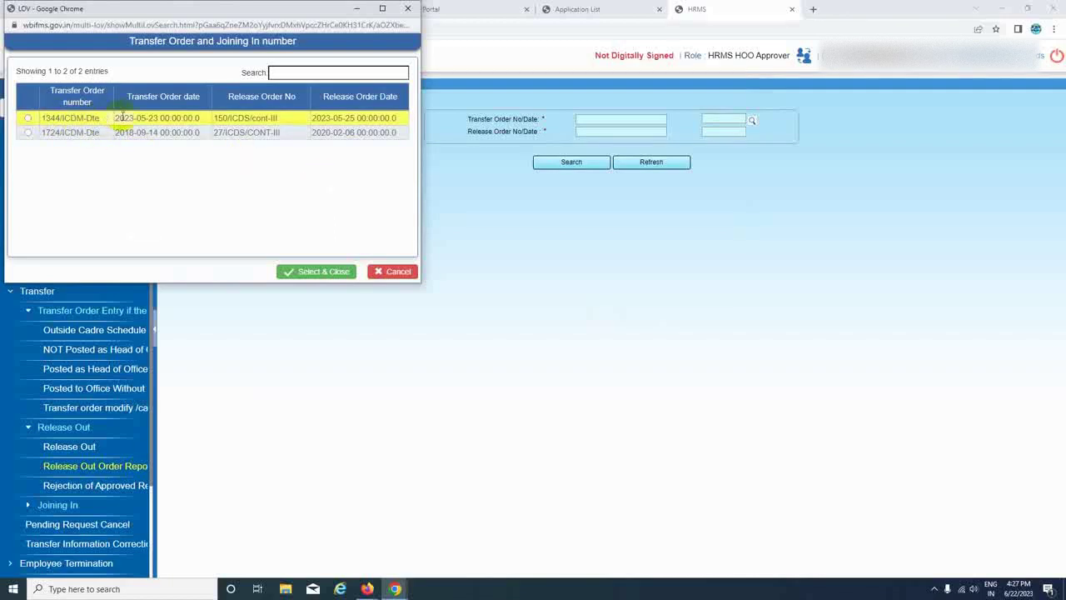
pyautogui.click(28, 119)
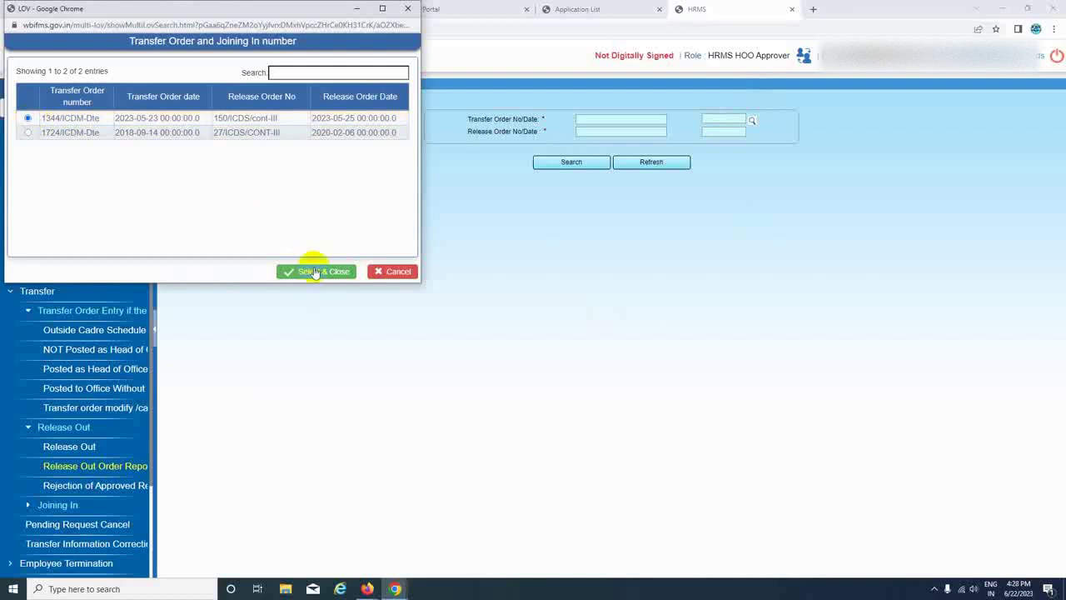
pyautogui.click(310, 270)
pyautogui.click(569, 164)
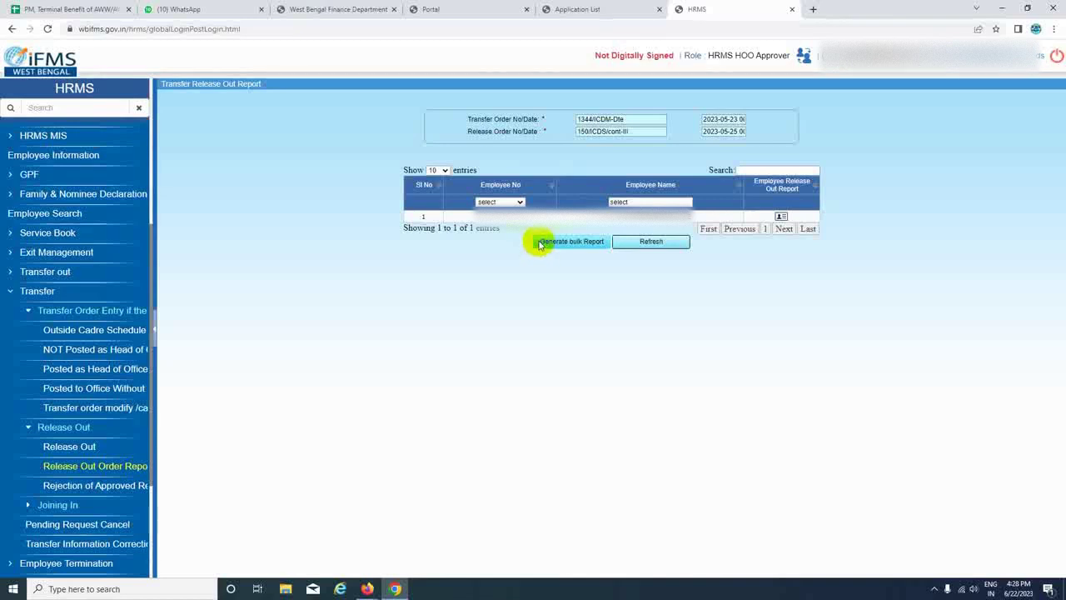
pyautogui.click(558, 241)
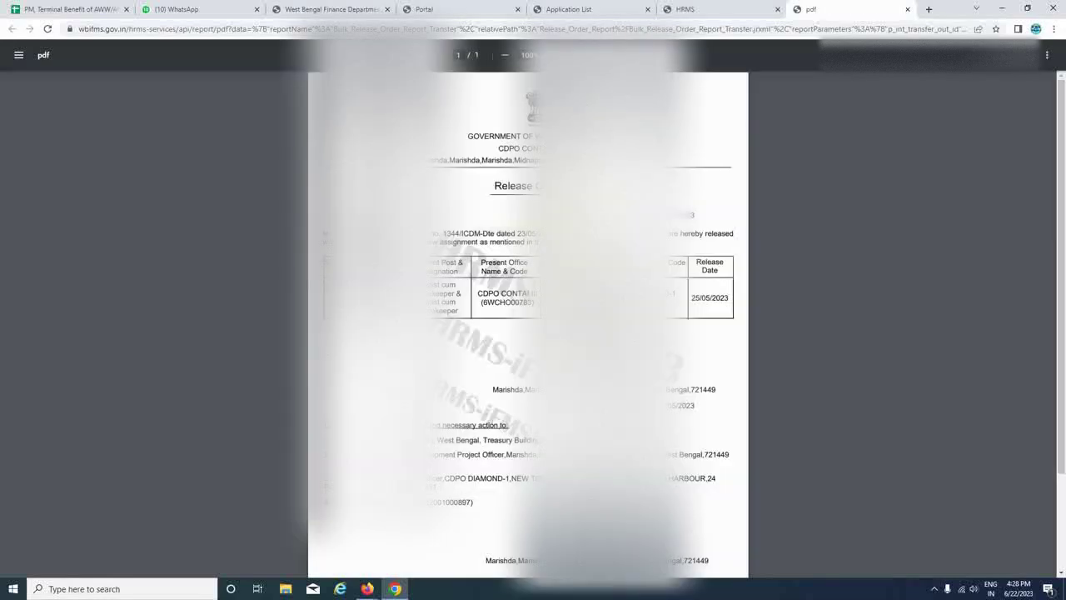
# Scroll through the release order PDF, then return to the HRMS report tab.
pyautogui.scroll(-3, 529, 325)
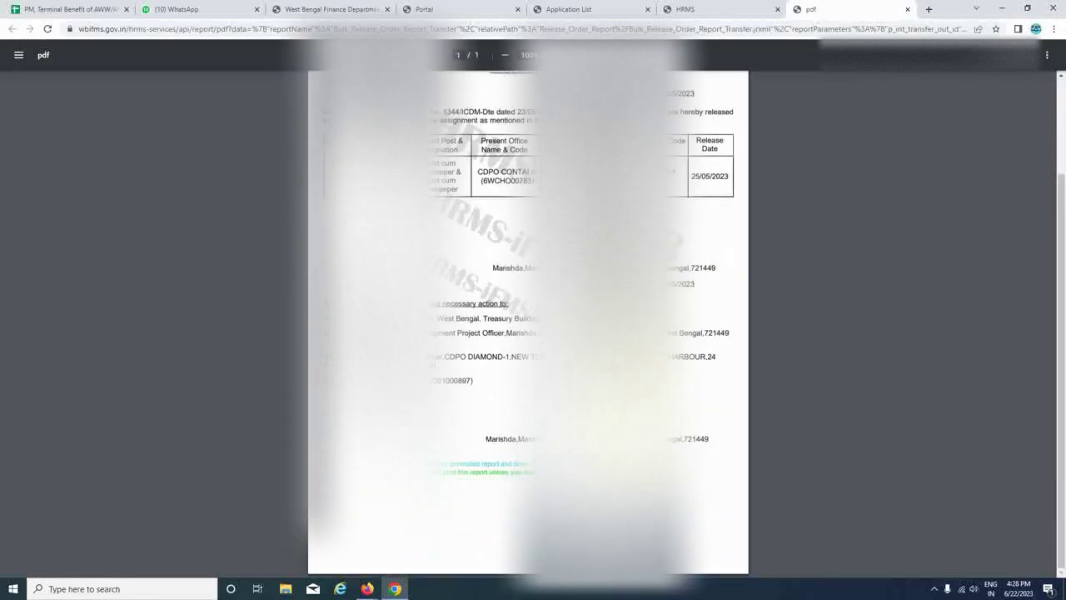
pyautogui.scroll(2, 528, 325)
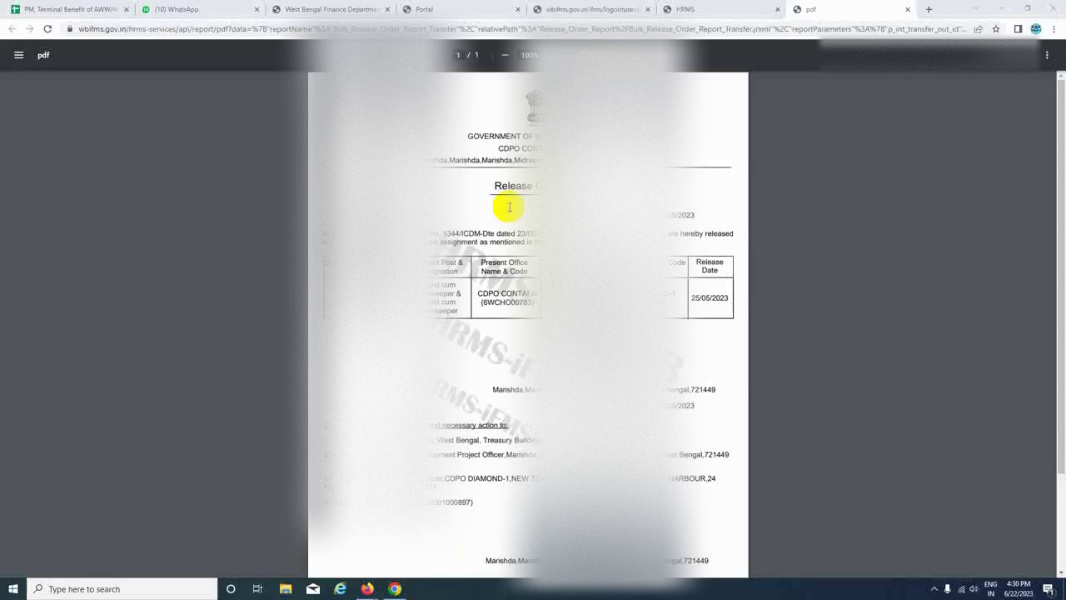
pyautogui.click(707, 10)
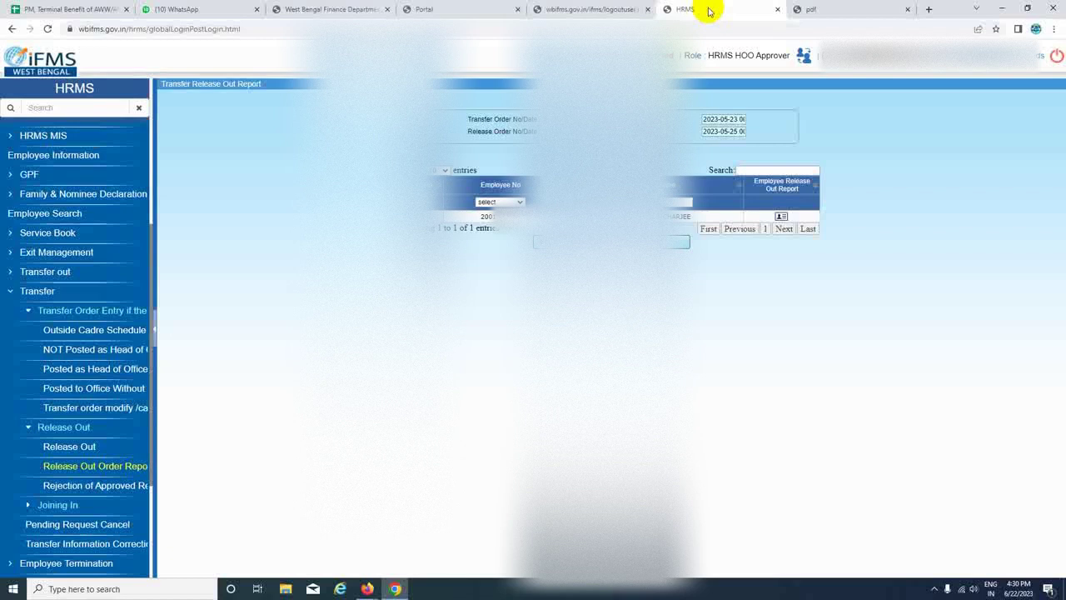